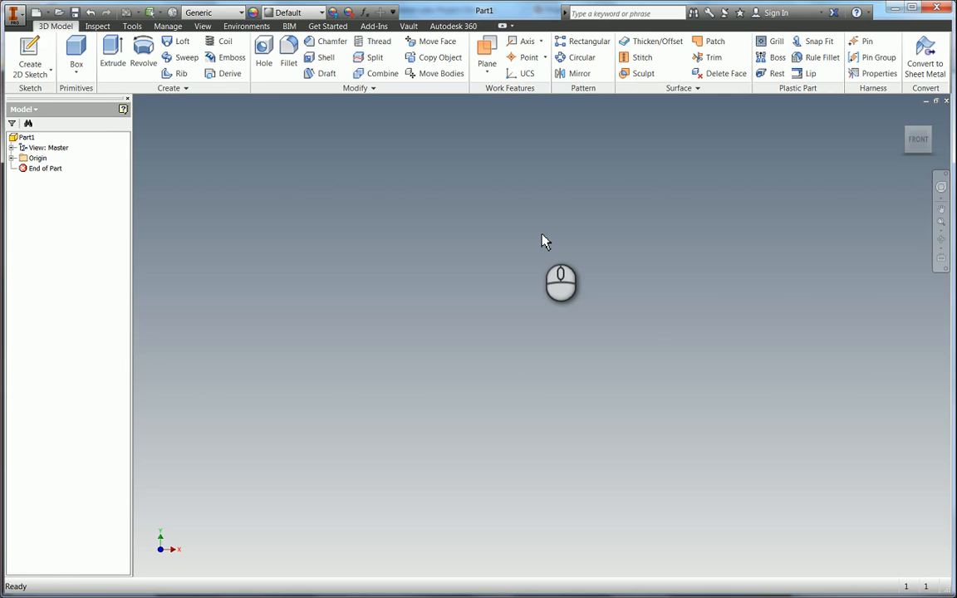
# Start a new 2D sketch on the horizontal XZ origin plane.
pyautogui.click(42, 55)
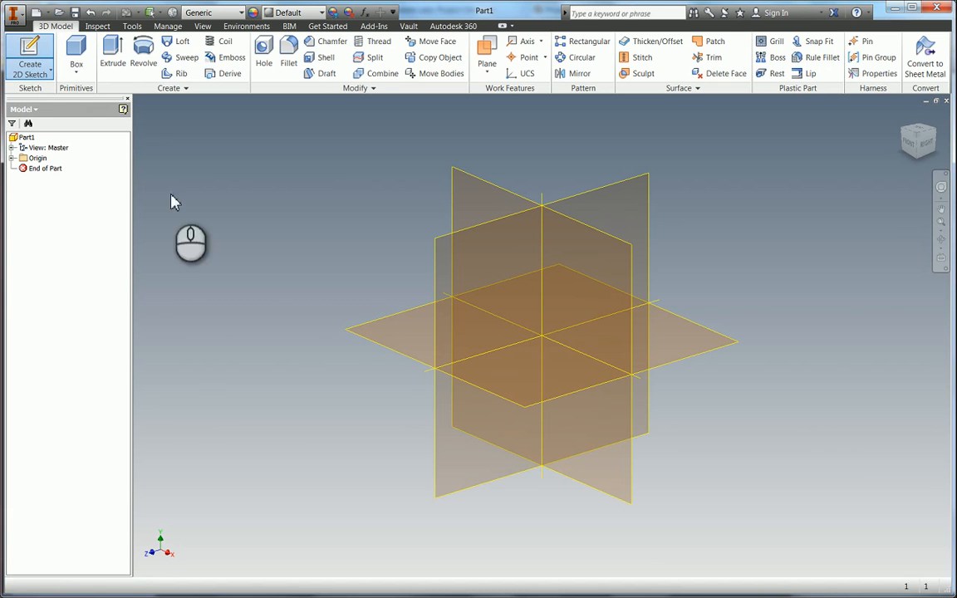
pyautogui.click(413, 359)
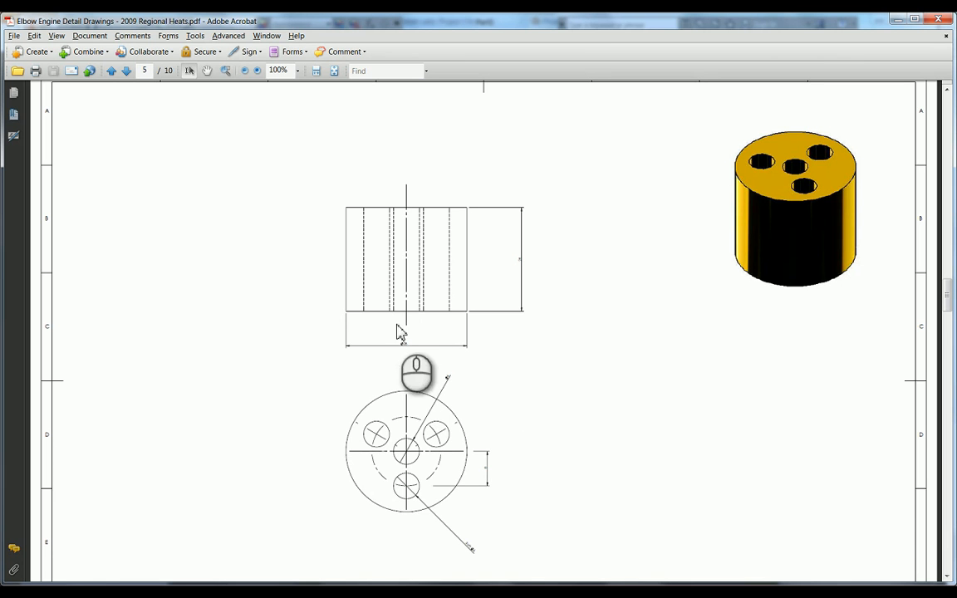
# Zoom the cylinder's detail drawing in Adobe Acrobat to 140% to read its dimensions, and return to Autodesk Inventor.
pyautogui.click(279, 73)
pyautogui.write('140')
pyautogui.press('Return')
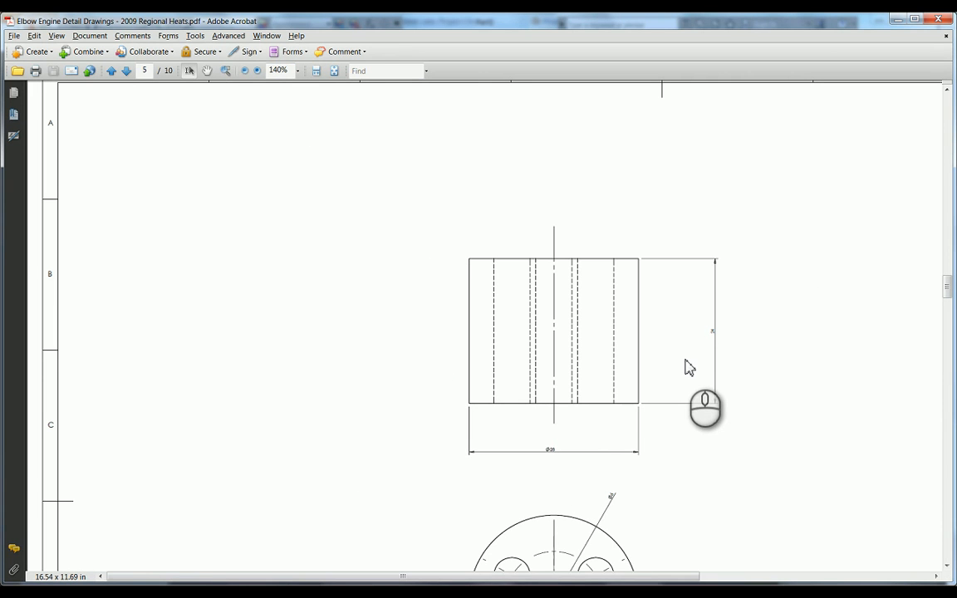
pyautogui.hotkey('alt', 'Tab')
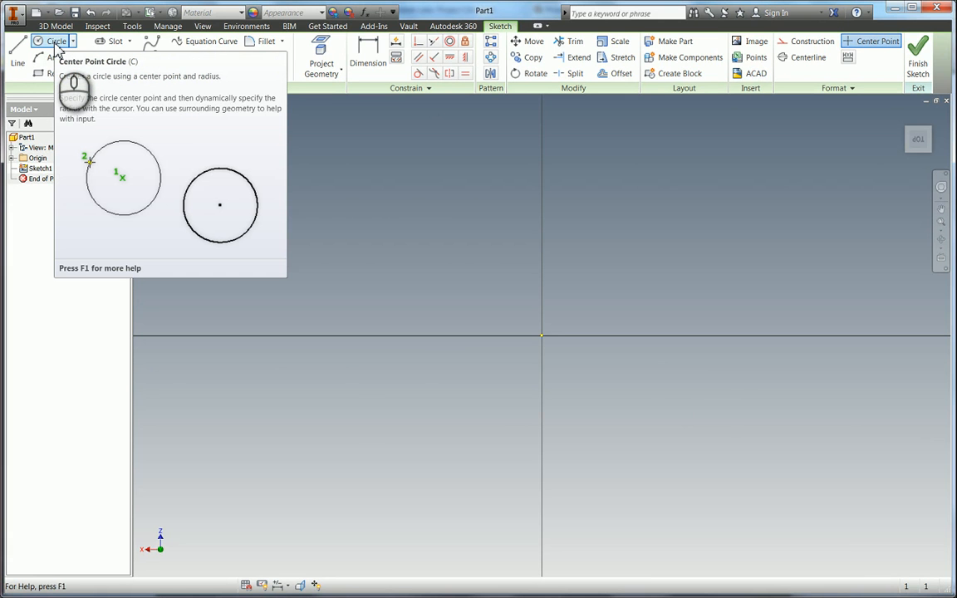
# Draw a 28 mm diameter circle centred on the origin and finish the sketch.
pyautogui.click(55, 45)
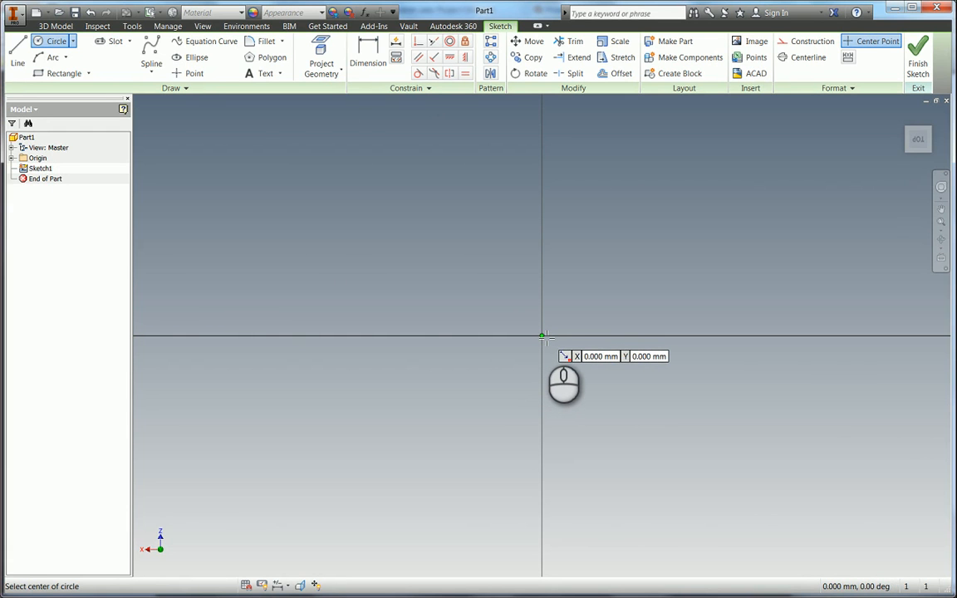
pyautogui.click(542, 336)
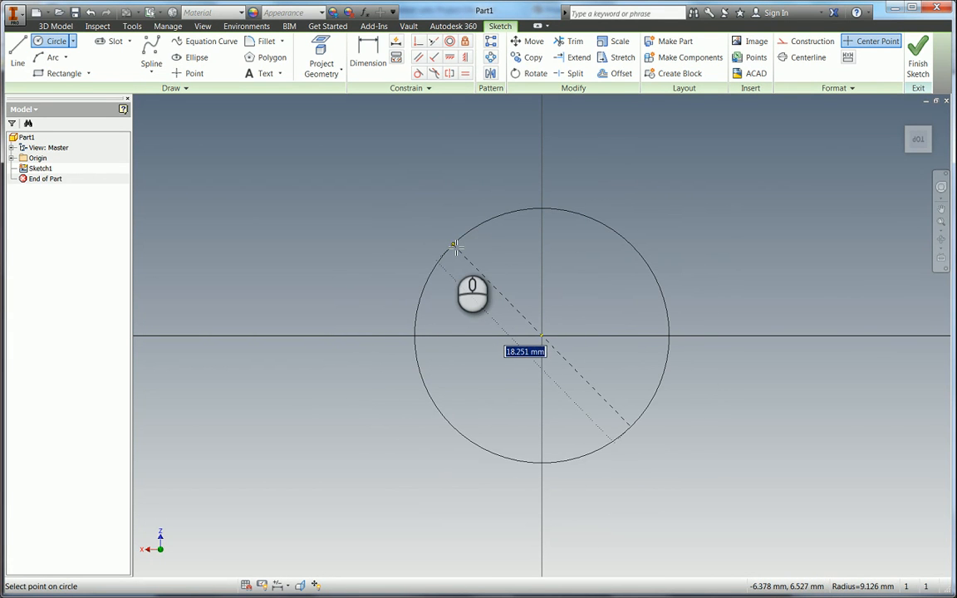
pyautogui.write('28')
pyautogui.press('Return')
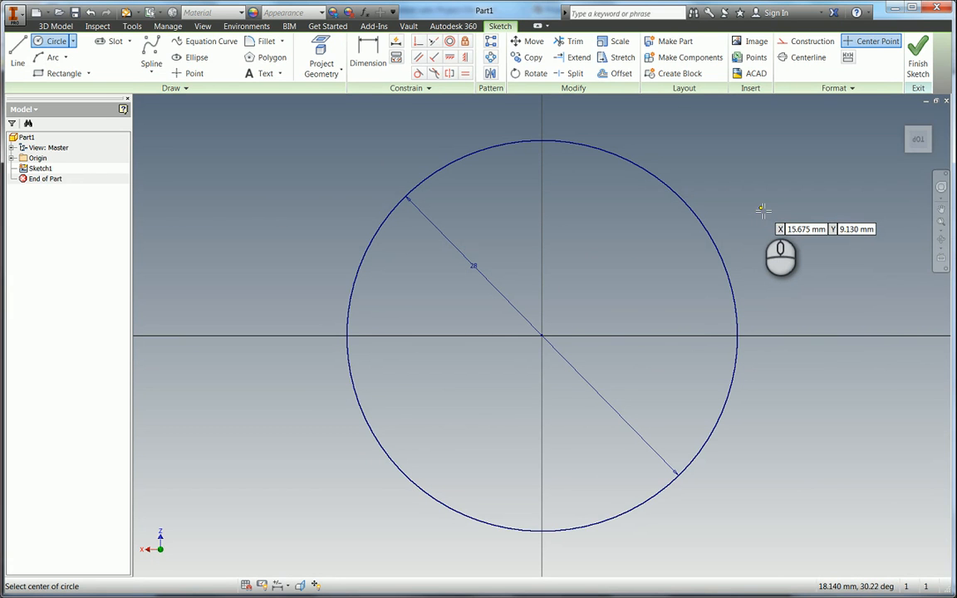
pyautogui.press('Escape')
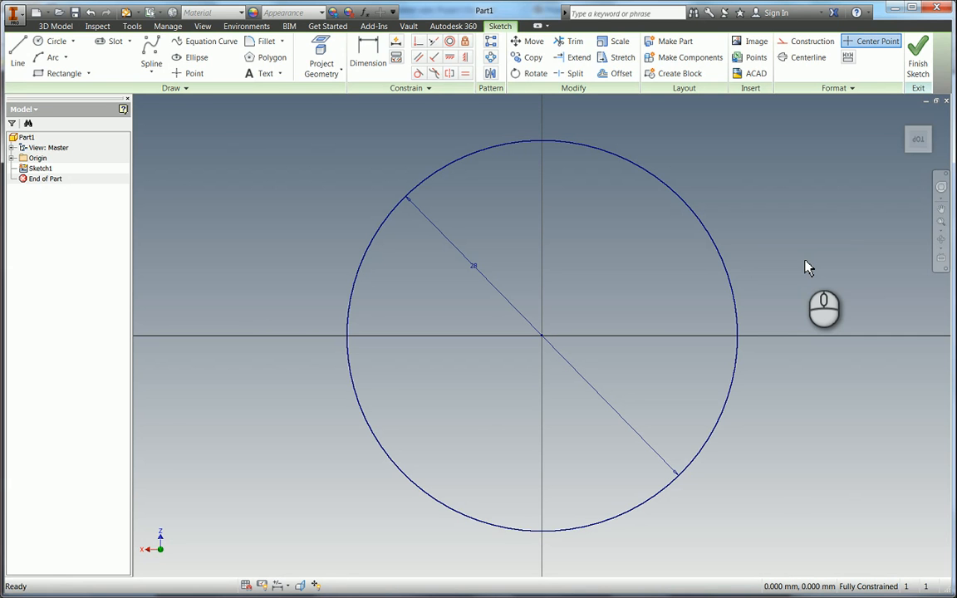
pyautogui.click(918, 50)
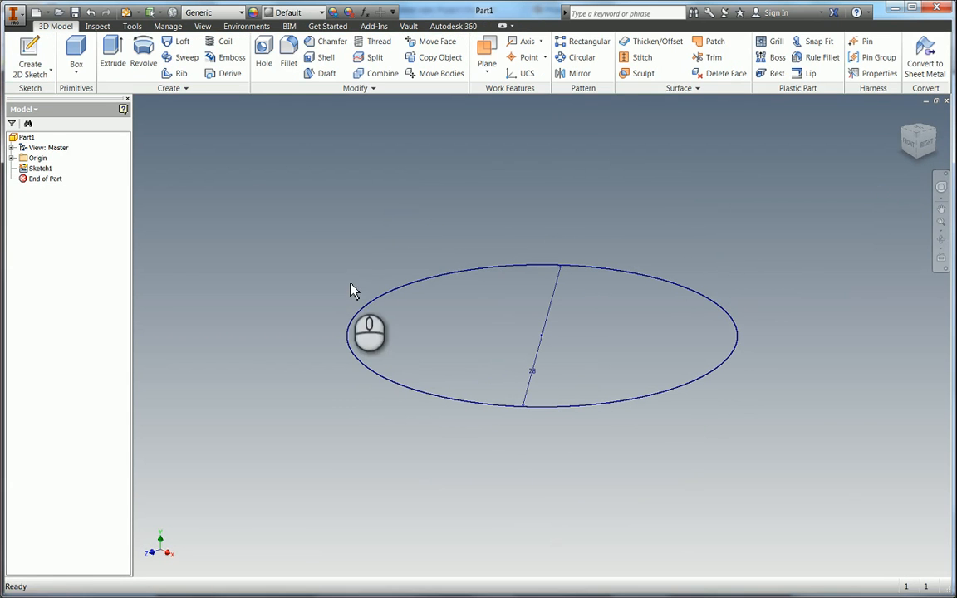
# Set up an extrusion of the circle by distance, checking the height in the Acrobat drawing, and enter 24 mm.
pyautogui.click(118, 58)
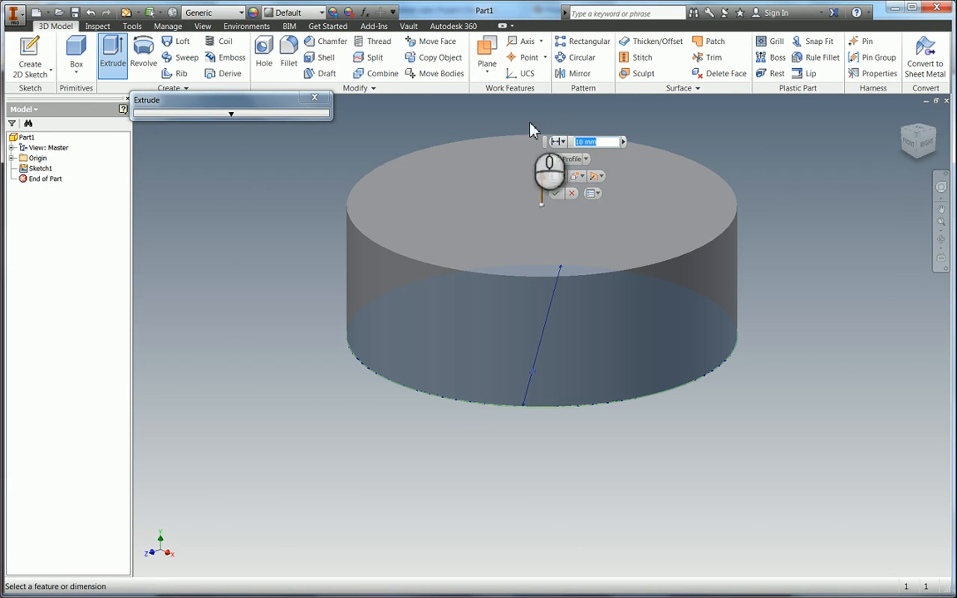
pyautogui.click(236, 115)
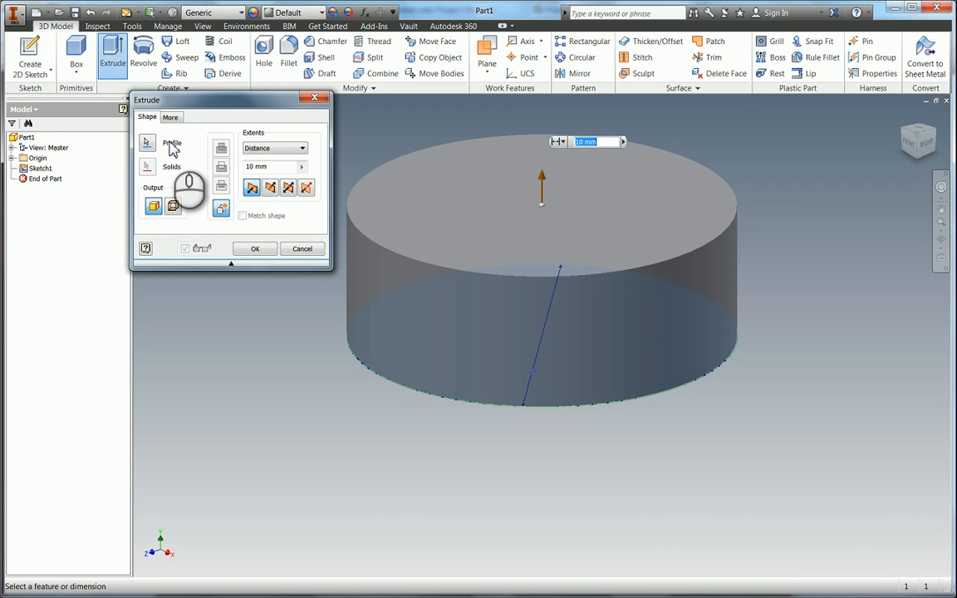
pyautogui.click(289, 149)
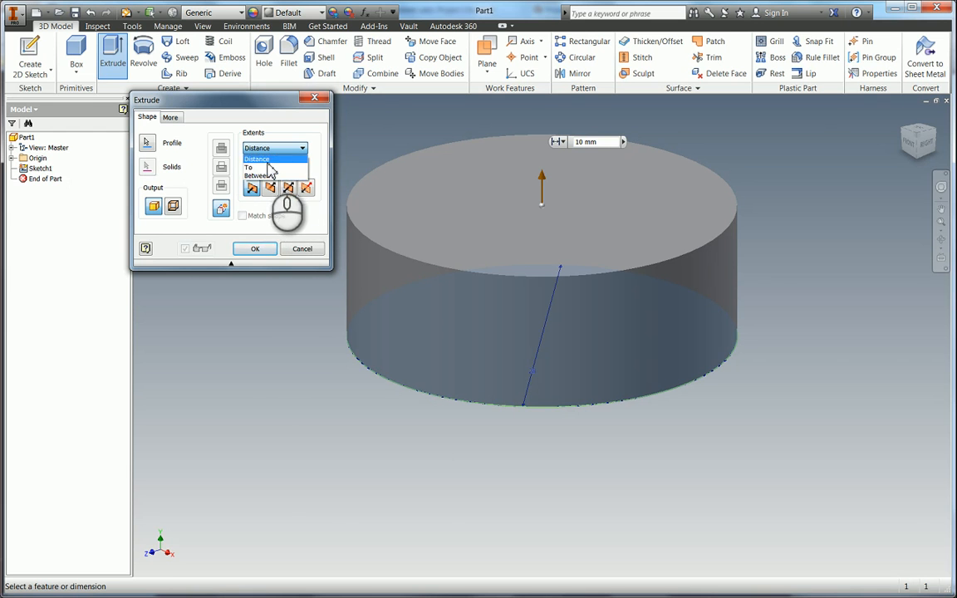
pyautogui.click(266, 159)
pyautogui.hotkey('alt', 'Tab')
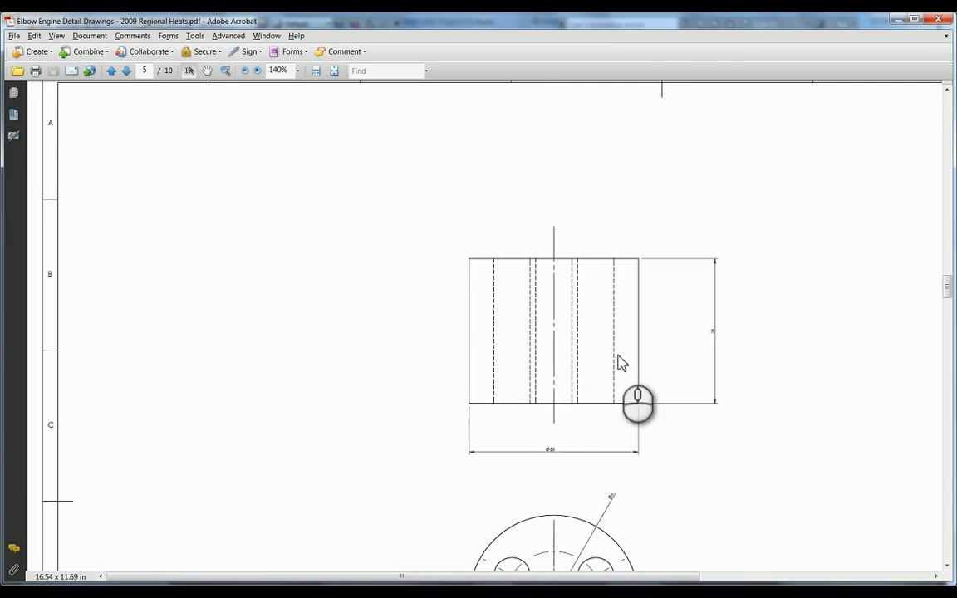
pyautogui.hotkey('alt', 'Tab')
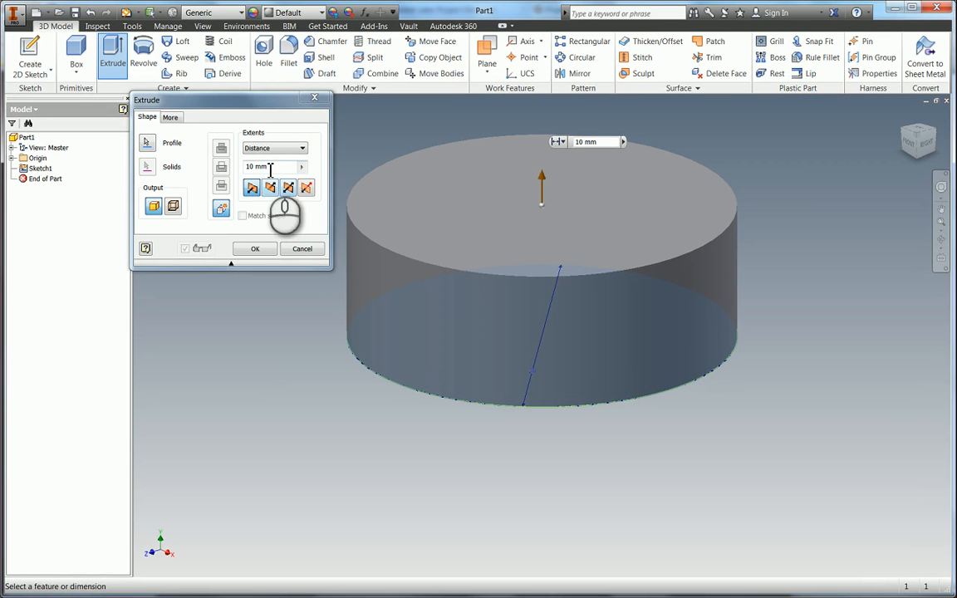
pyautogui.write('24')
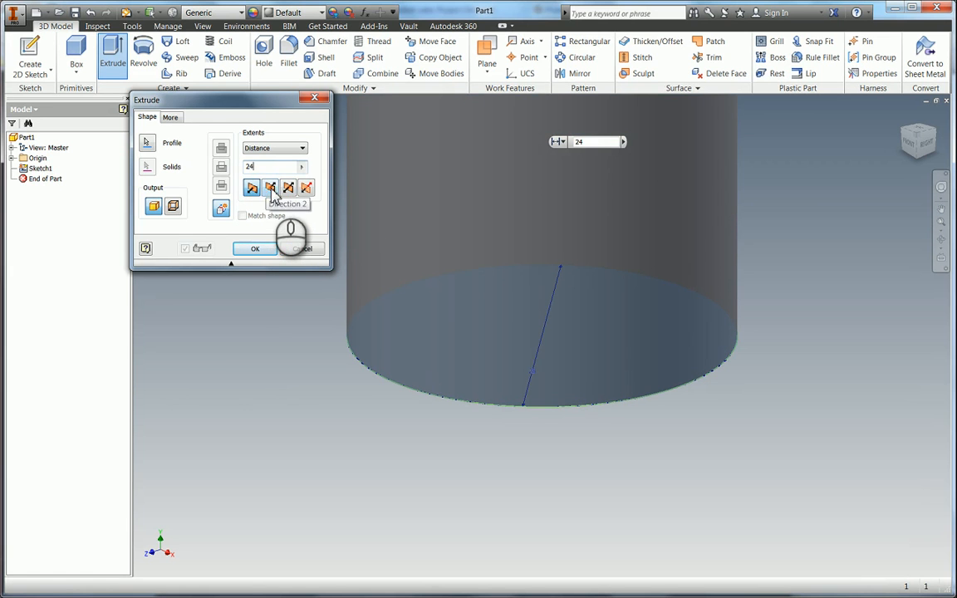
# Compare the extrusion directions, choose Symmetric about the sketch plane and create the cylinder.
pyautogui.click(270, 189)
pyautogui.click(252, 188)
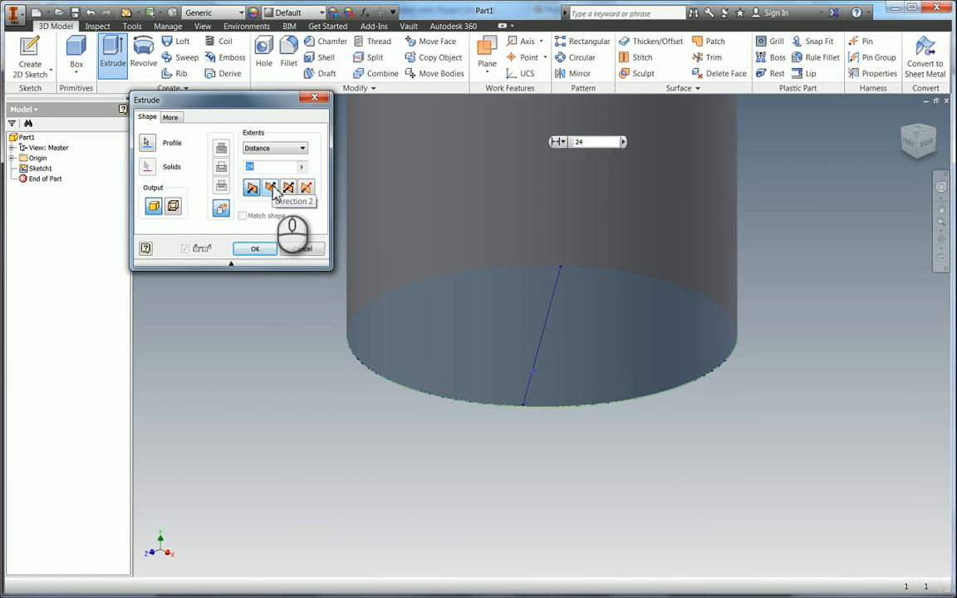
pyautogui.click(270, 190)
pyautogui.click(252, 190)
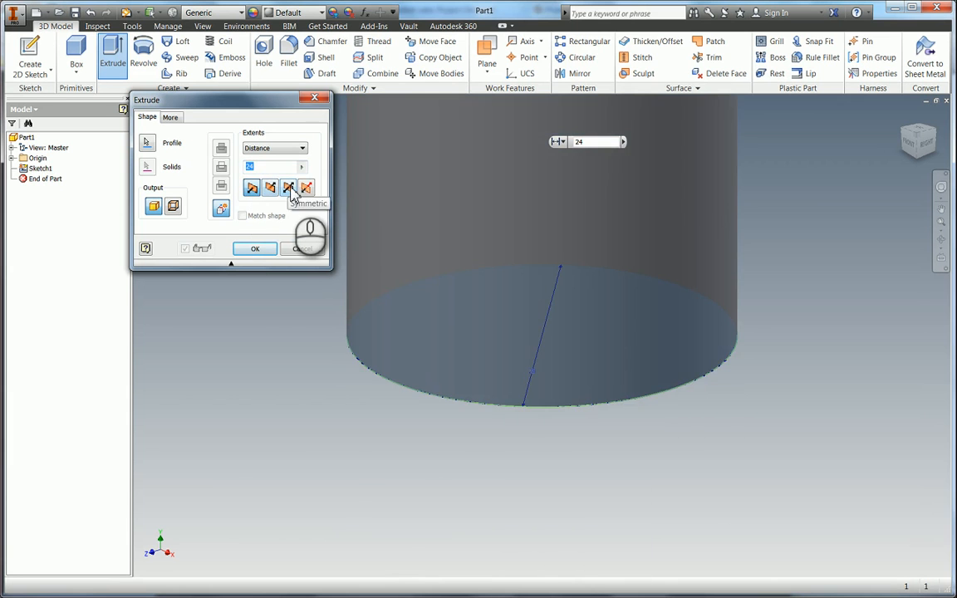
pyautogui.click(289, 189)
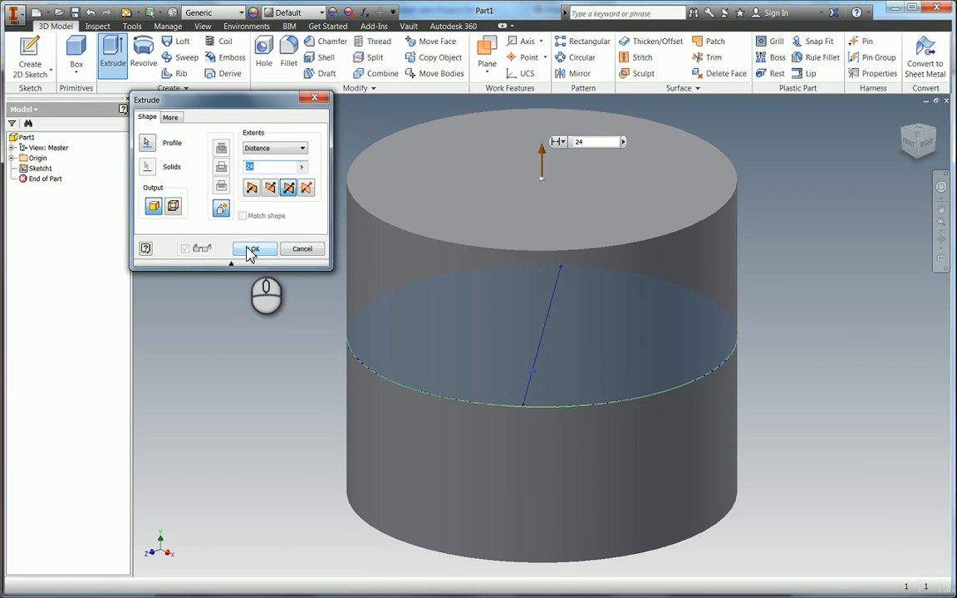
pyautogui.moveTo(601, 146)
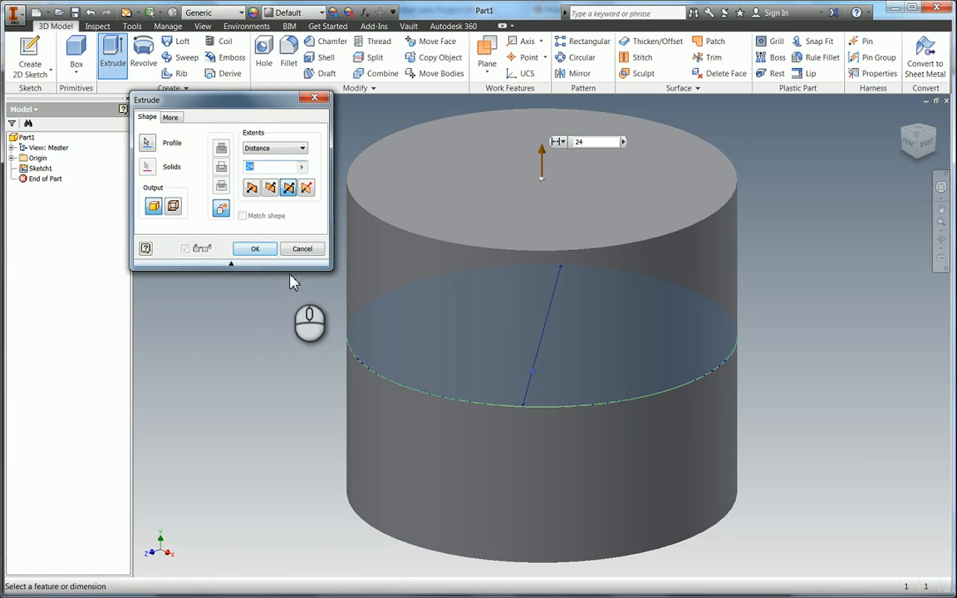
pyautogui.click(252, 251)
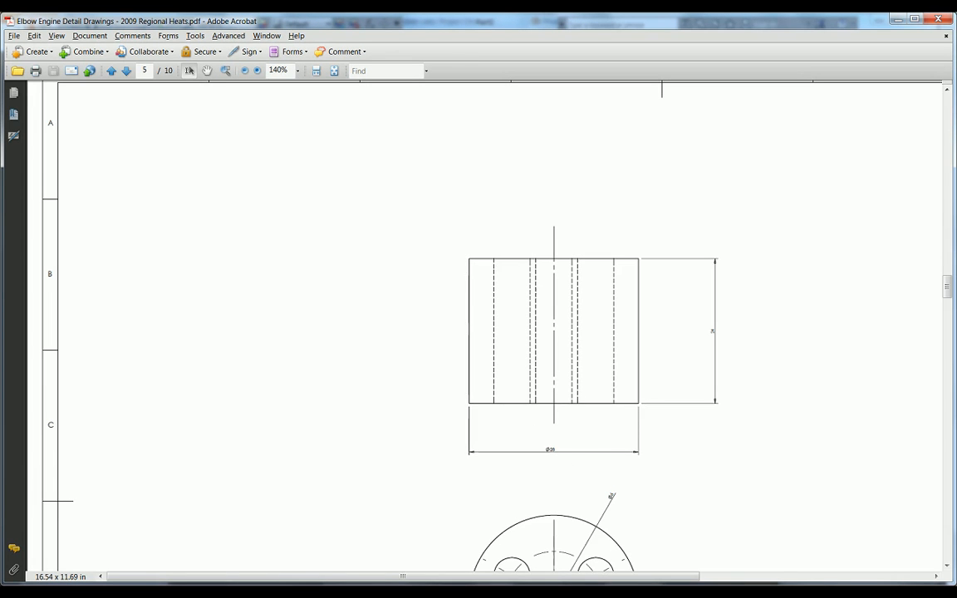
# Check the holes in the Acrobat drawing and place a concentric hole on the cylinder's top face, referenced to its outer surface.
pyautogui.moveTo(427, 576); pyautogui.dragTo(626, 576)
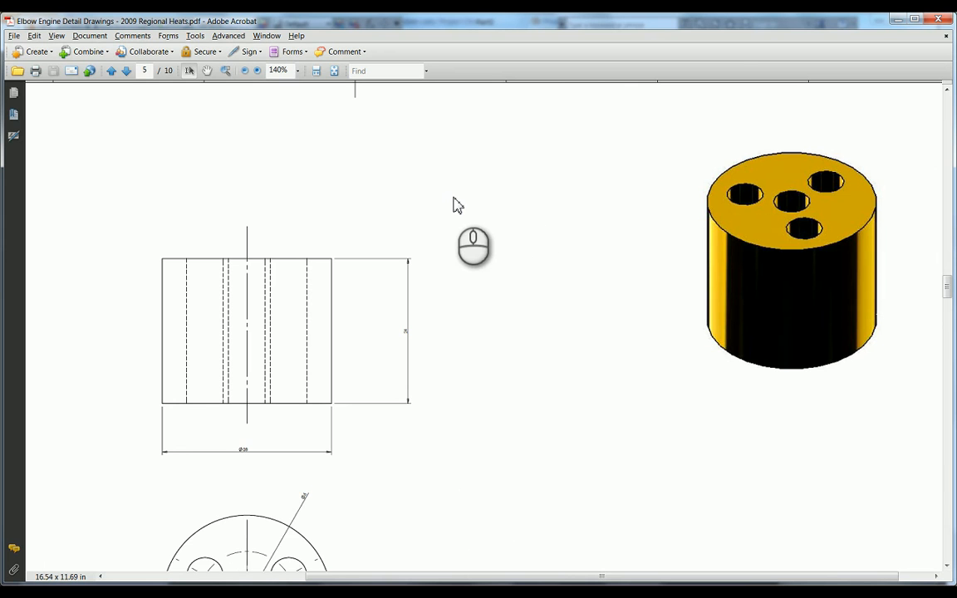
pyautogui.hotkey('alt', 'Tab')
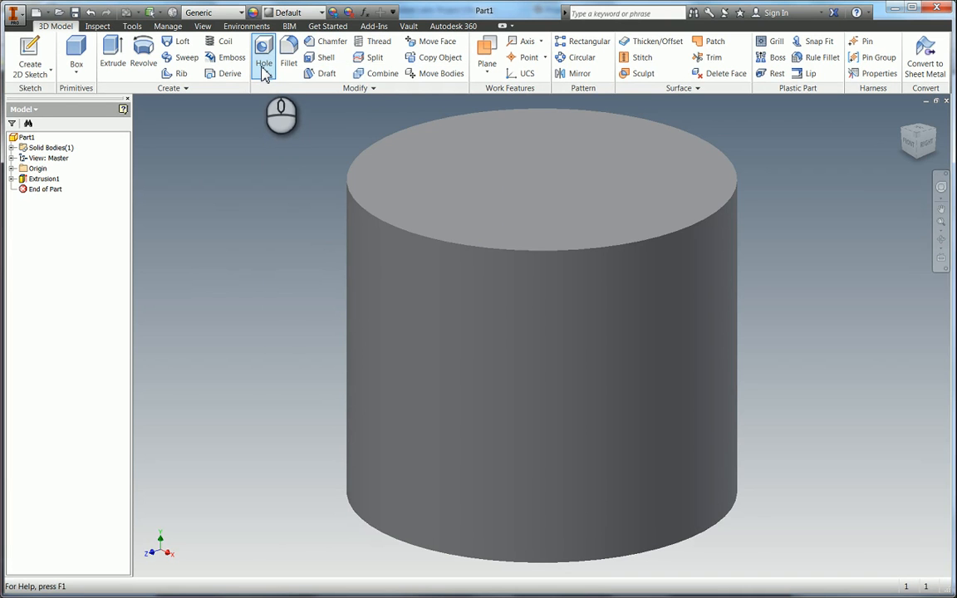
pyautogui.click(263, 66)
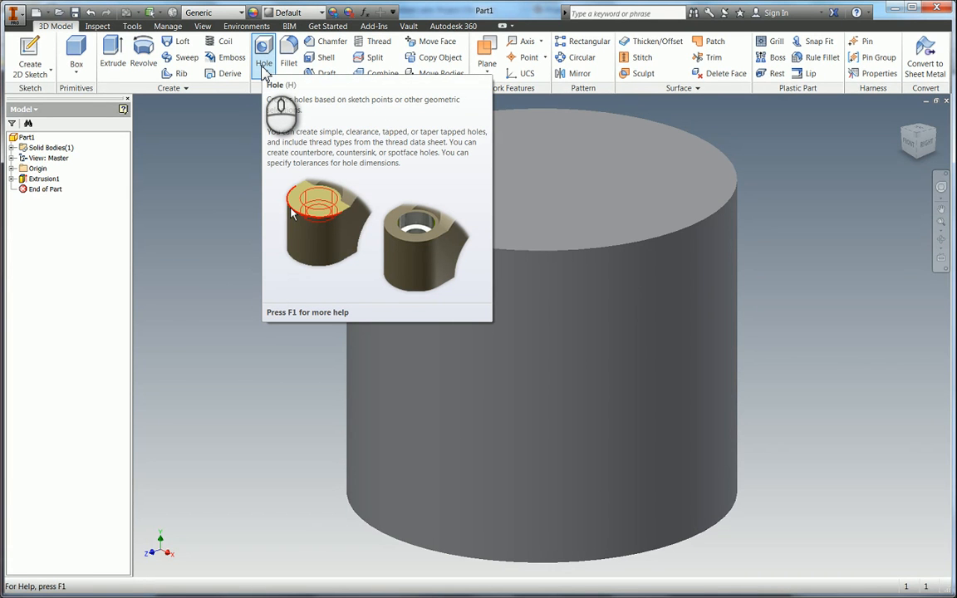
pyautogui.click(263, 70)
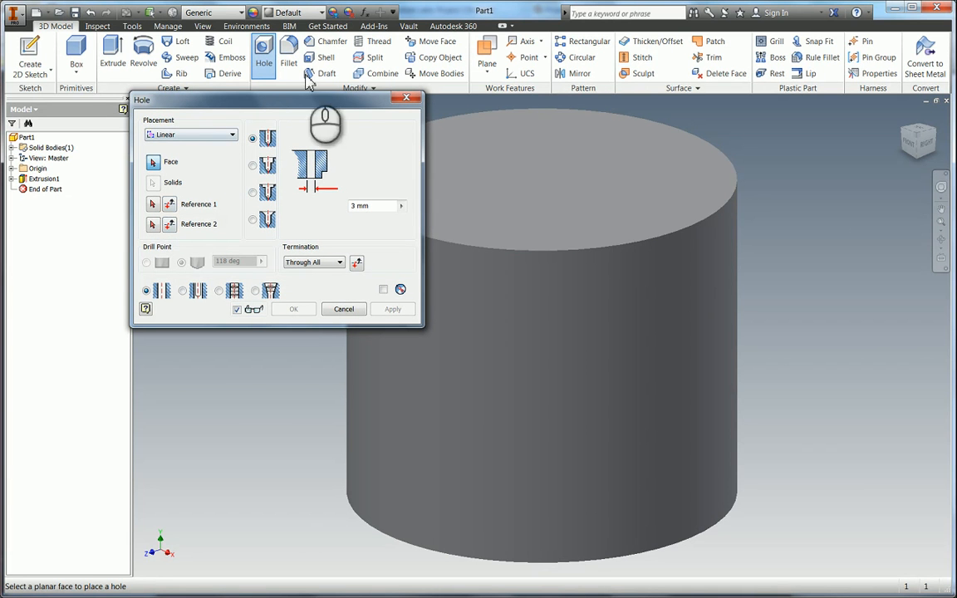
pyautogui.click(208, 141)
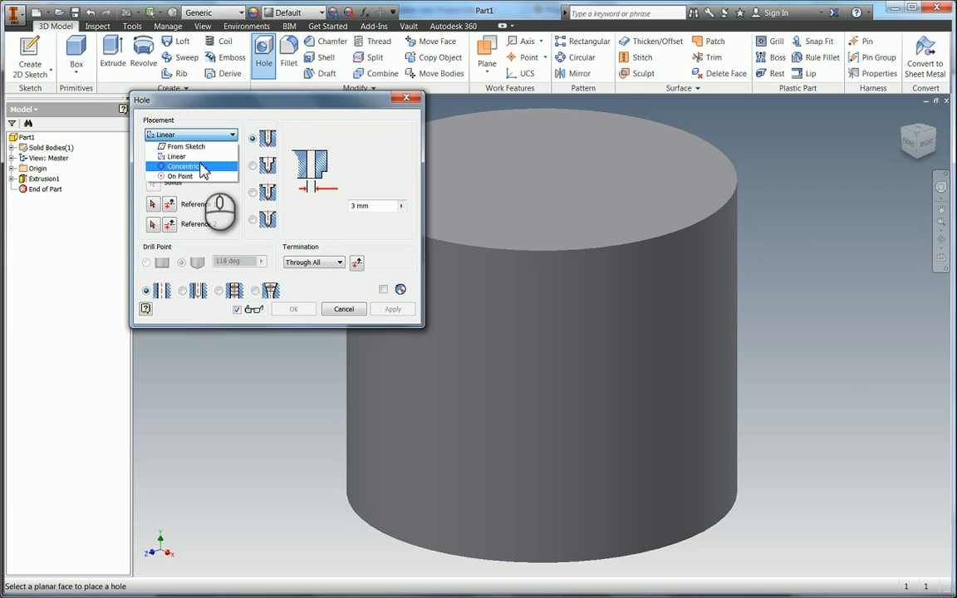
pyautogui.click(203, 167)
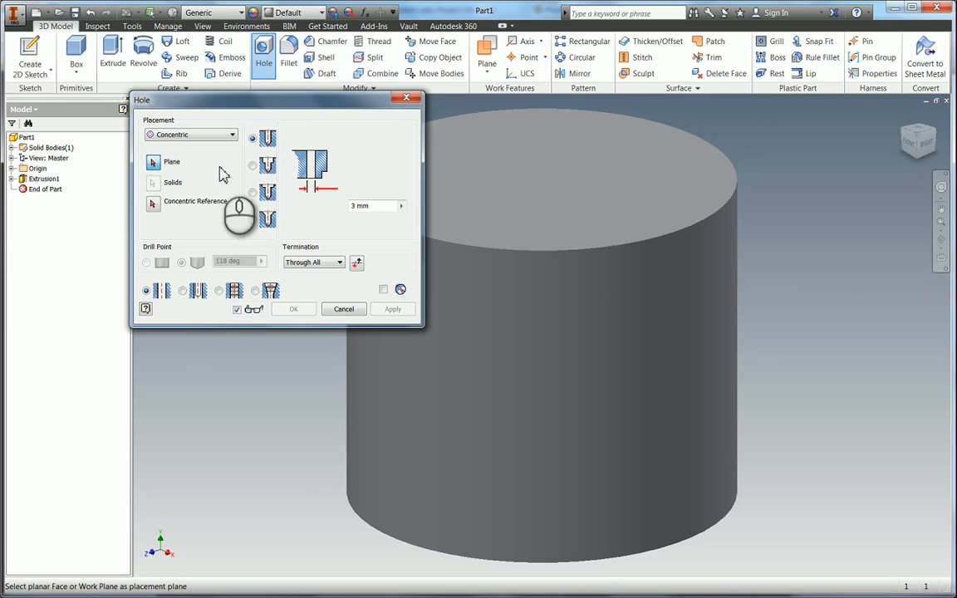
pyautogui.click(586, 157)
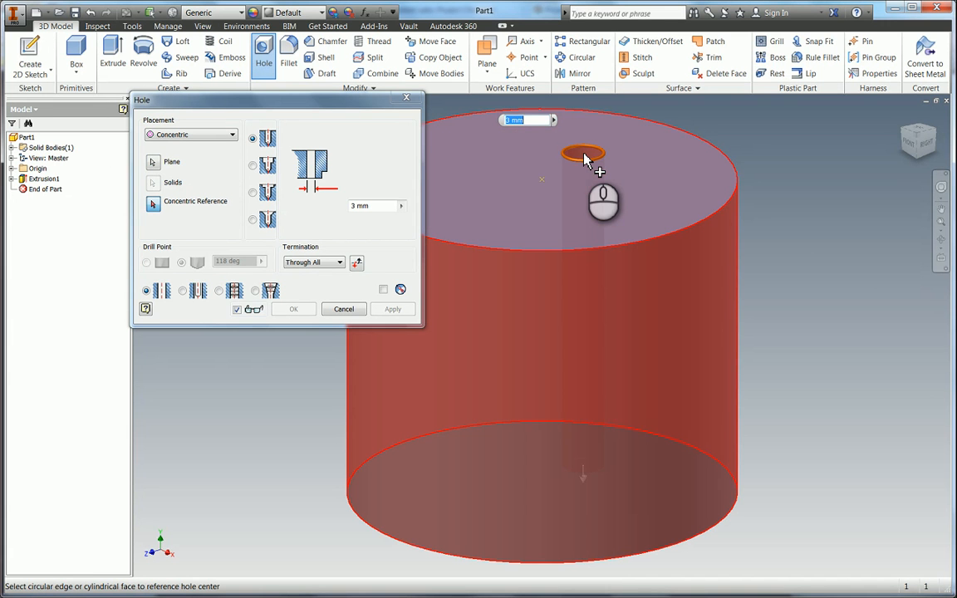
pyautogui.click(585, 157)
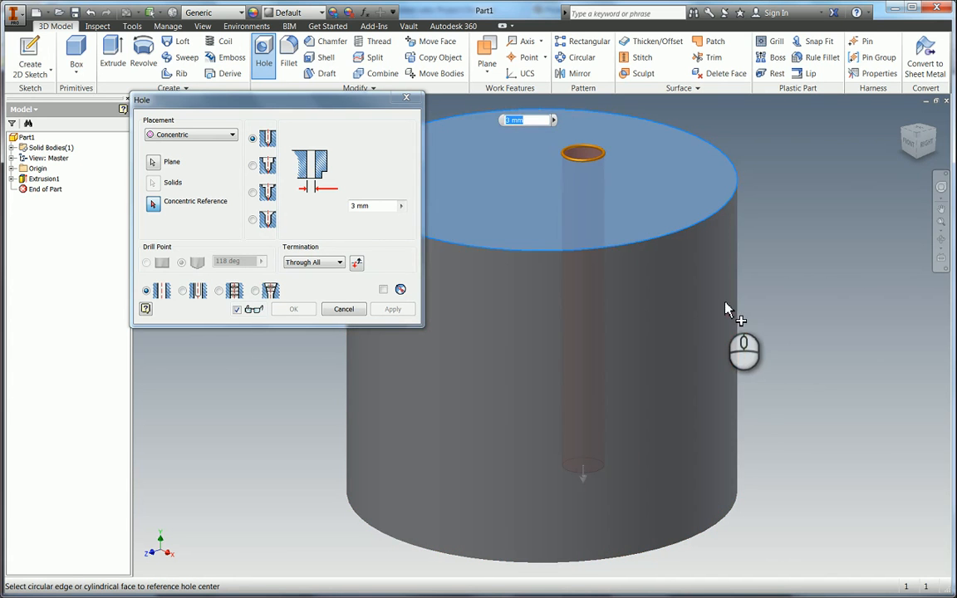
pyautogui.click(716, 307)
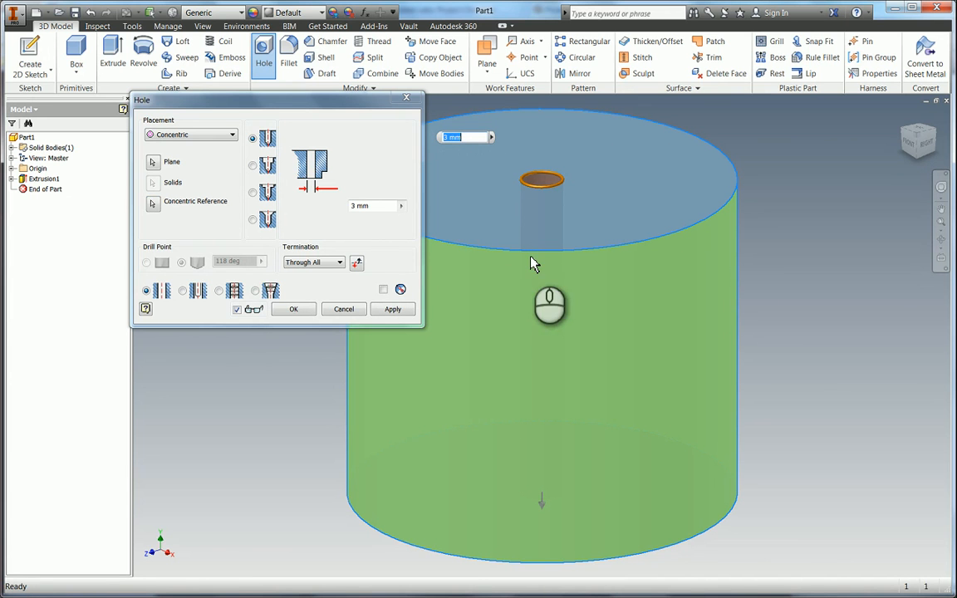
# Set the central hole's diameter to 6 mm with Through All termination and create it.
pyautogui.click(357, 206)
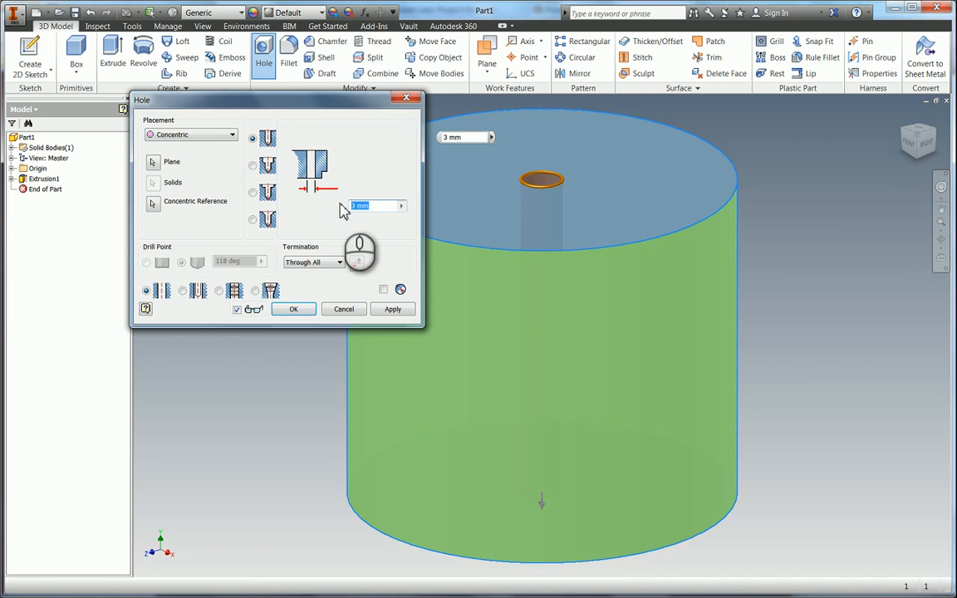
pyautogui.click(317, 264)
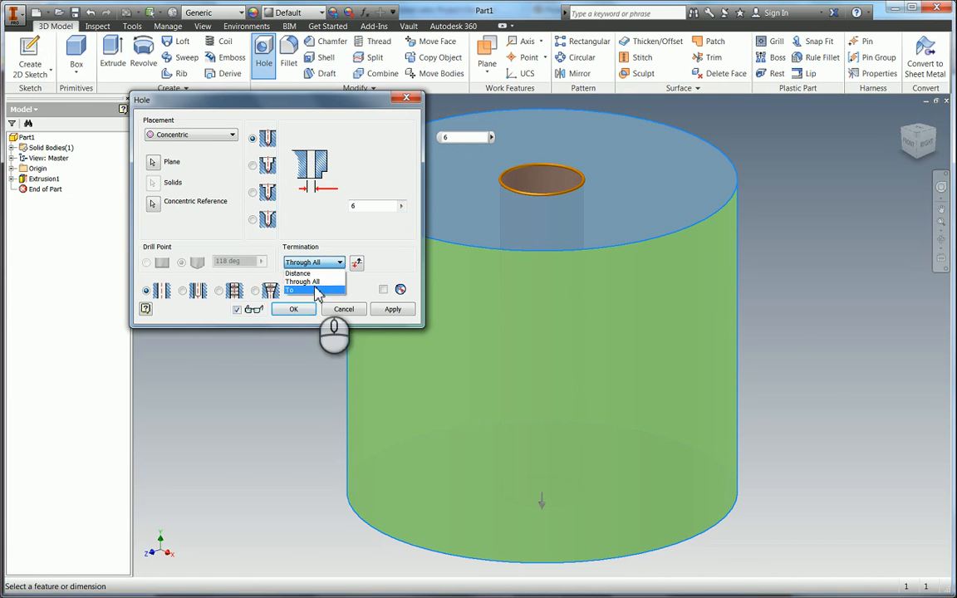
pyautogui.click(314, 274)
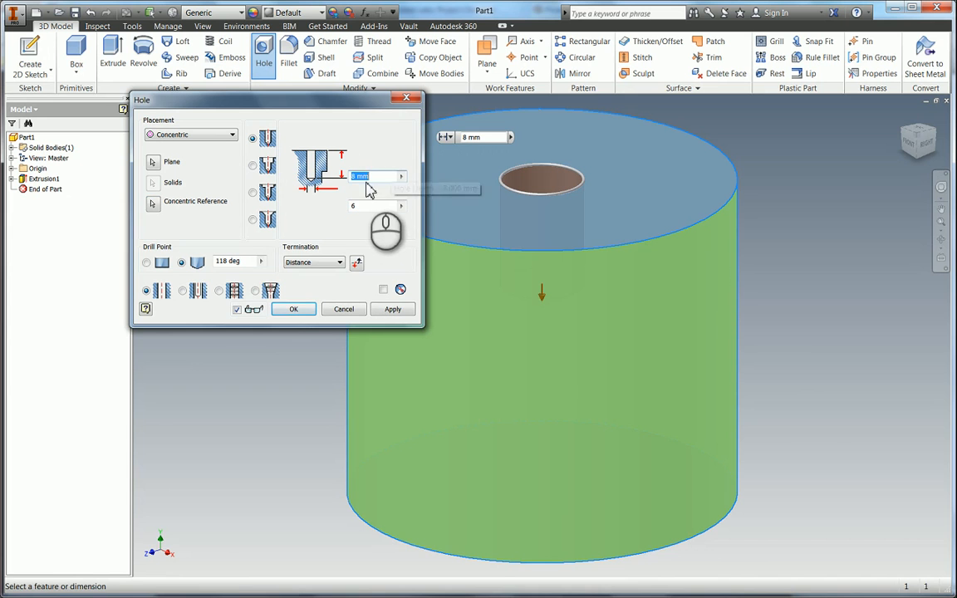
pyautogui.click(332, 263)
pyautogui.click(323, 282)
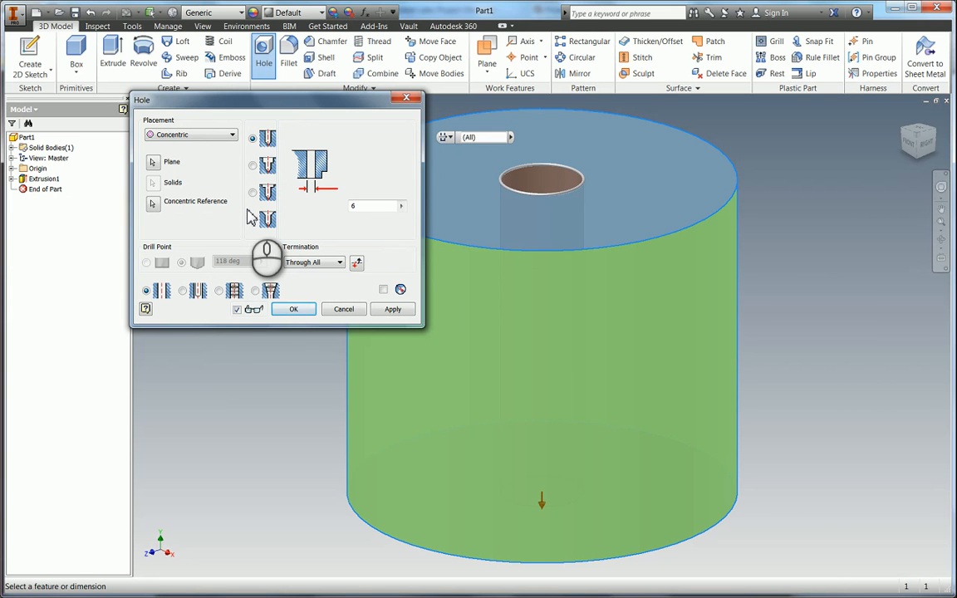
pyautogui.click(294, 310)
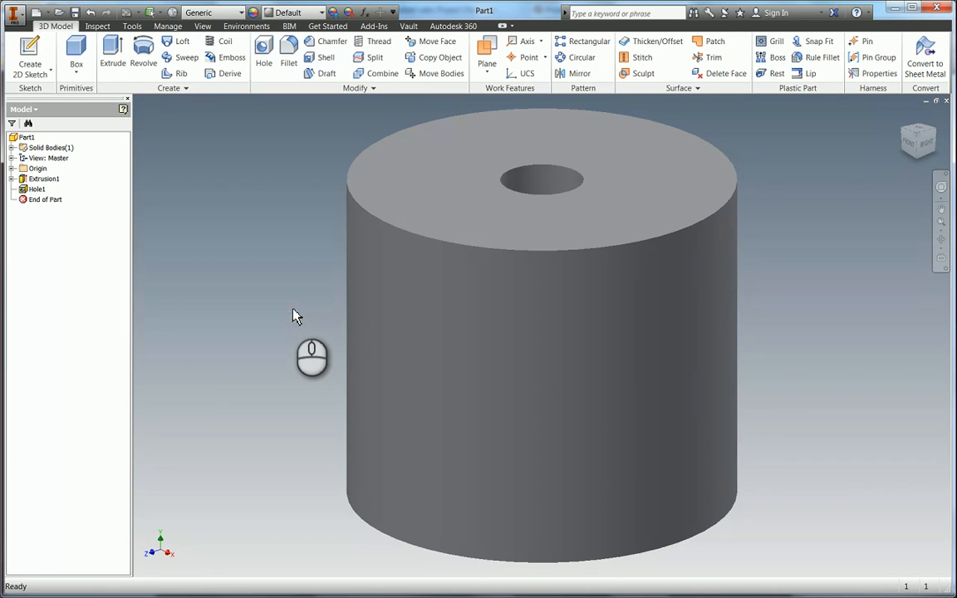
pyautogui.press('F4')
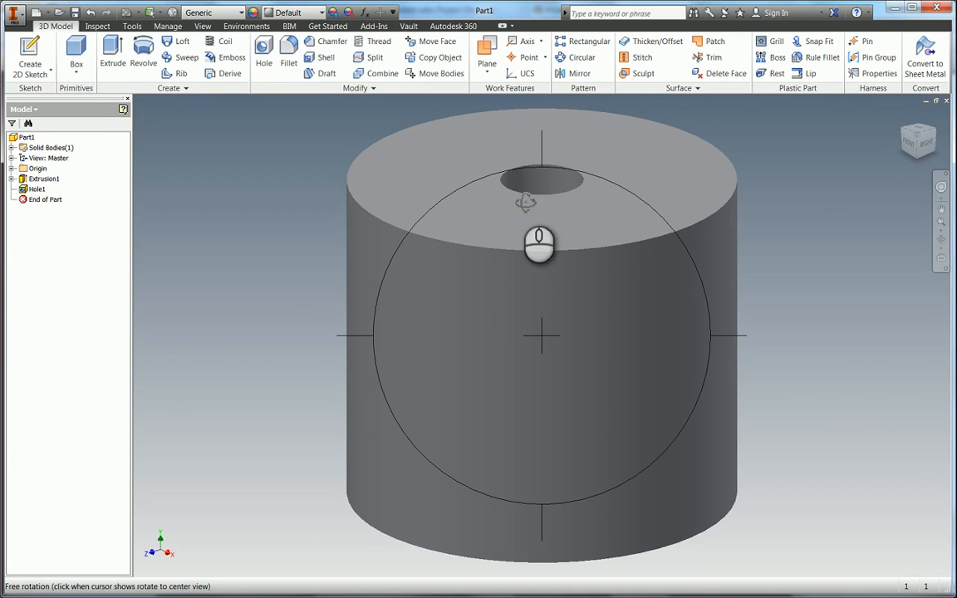
# Start a sketch on the cylinder's top face and place a centre point about 3.3 mm left of and 9.3 mm above the centre.
pyautogui.moveTo(540, 193)
pyautogui.mouseDown()
pyautogui.moveTo(538, 374)
pyautogui.moveTo(558, 214)
pyautogui.moveTo(538, 199)
pyautogui.mouseUp()
pyautogui.press('Escape')
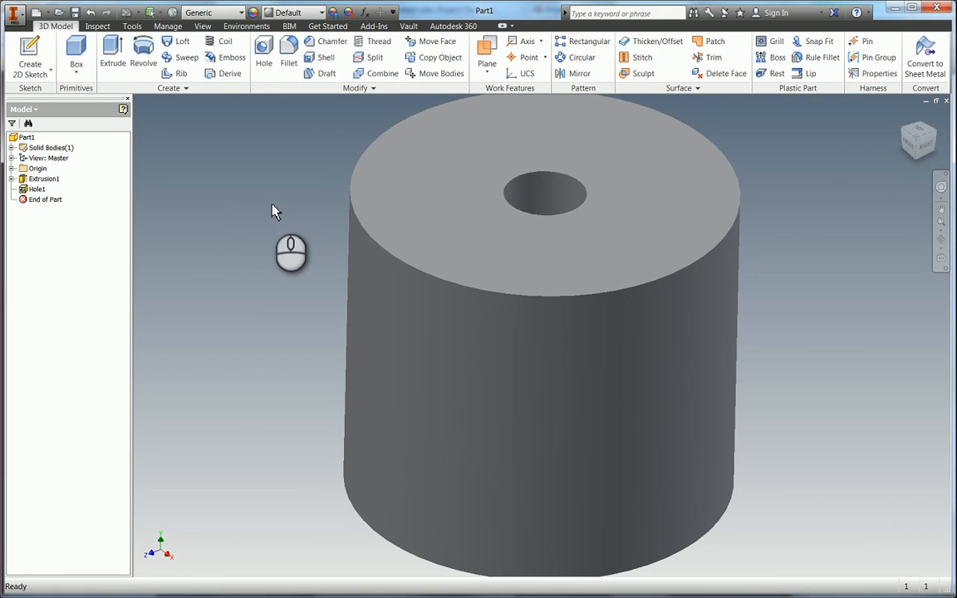
pyautogui.press('s')
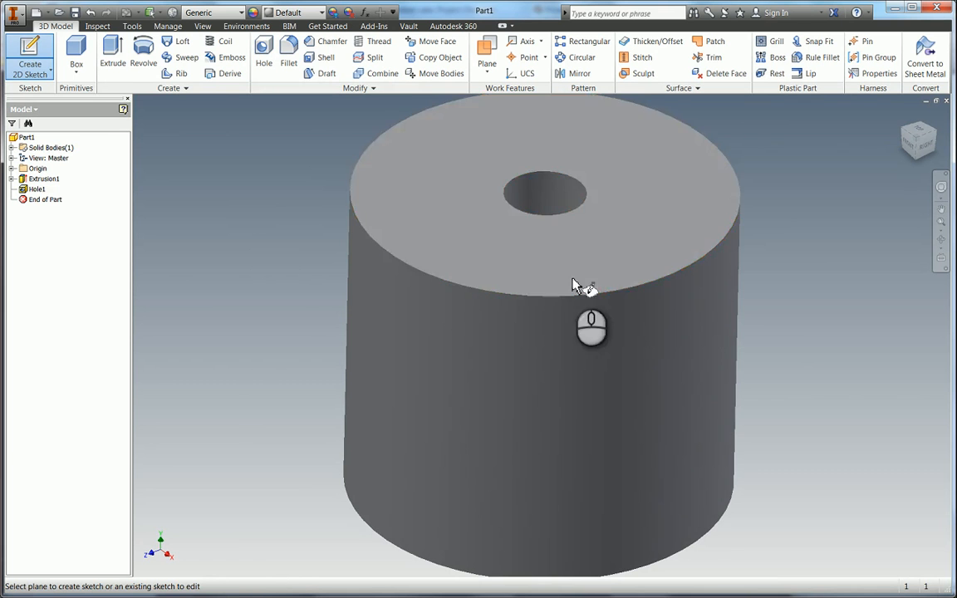
pyautogui.click(502, 228)
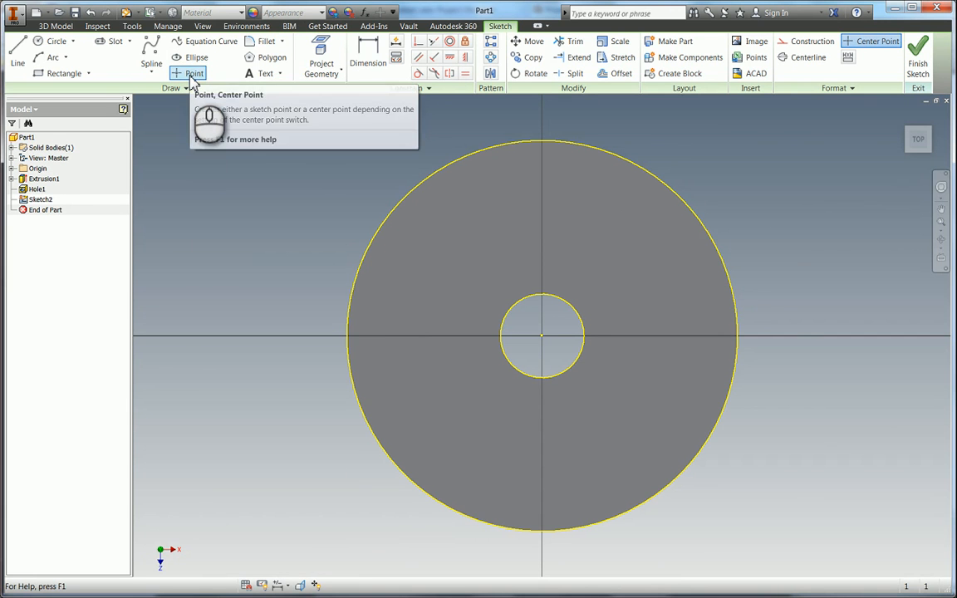
pyautogui.click(495, 206)
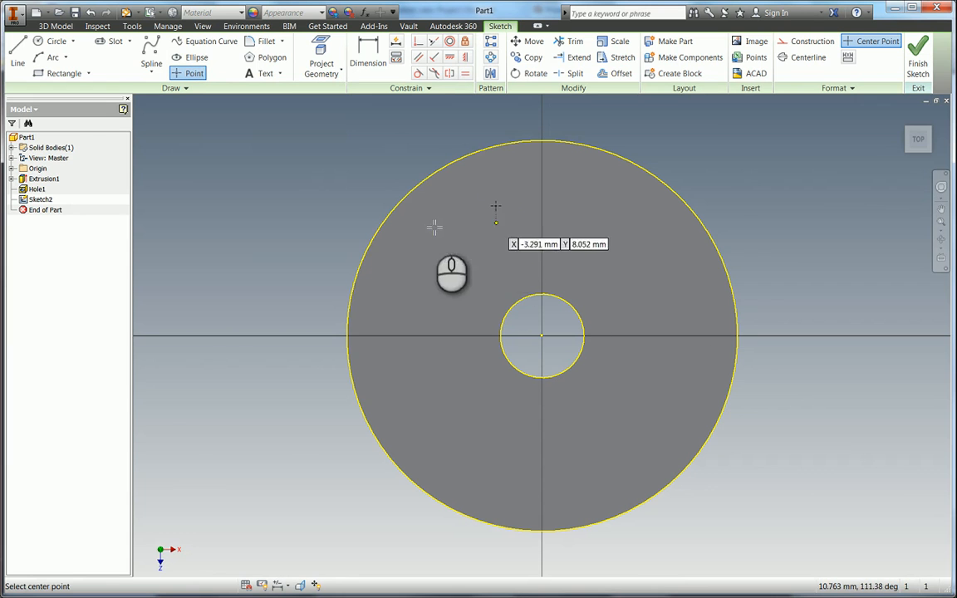
pyautogui.press('Escape')
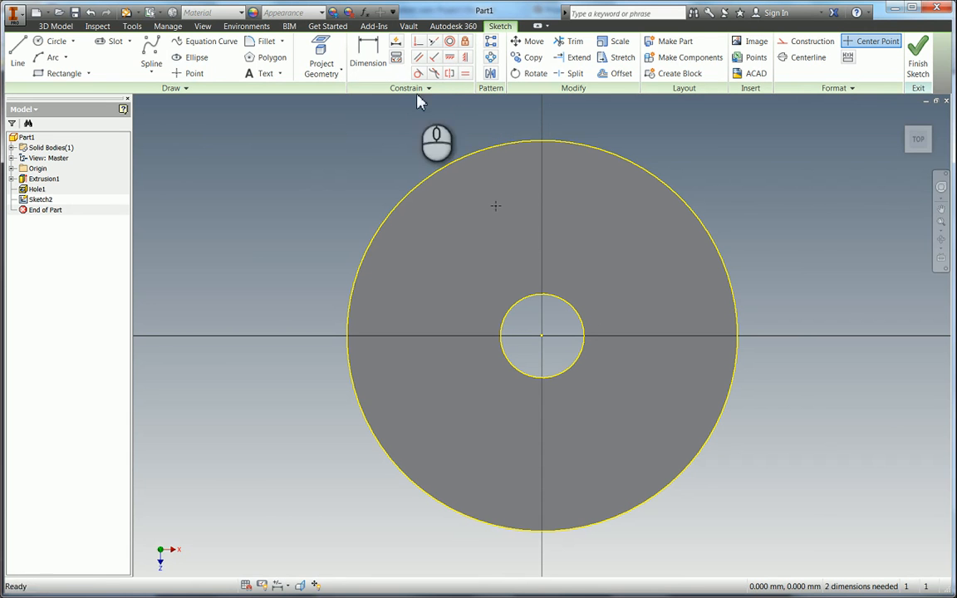
# Align the sketch point vertically with the centre of the central hole using a Vertical constraint.
pyautogui.click(465, 58)
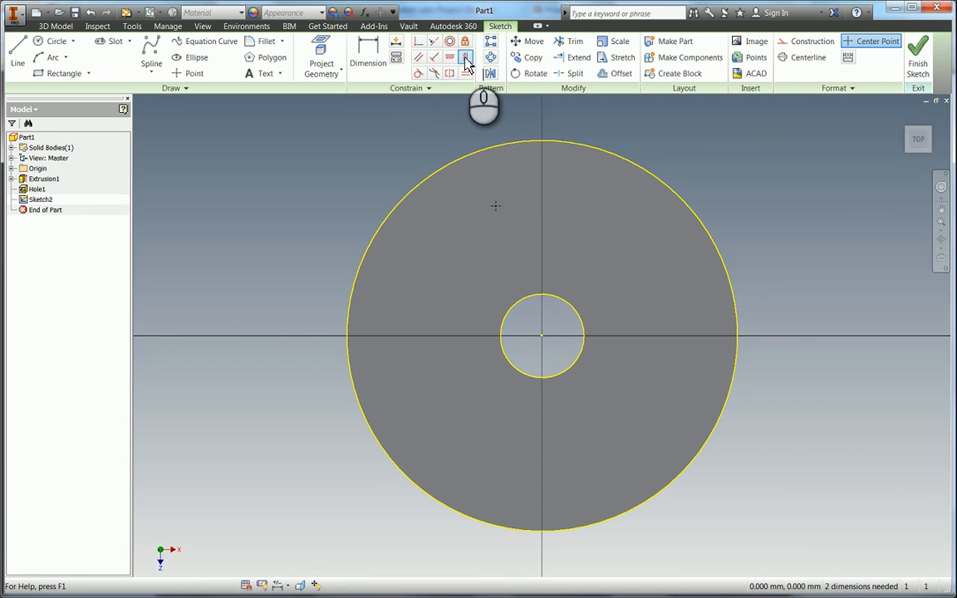
pyautogui.click(499, 207)
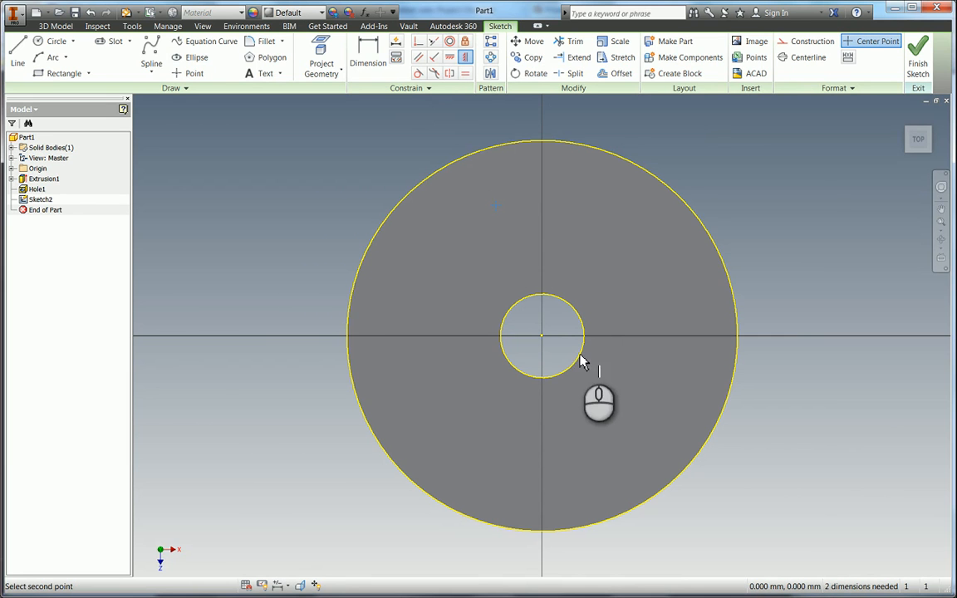
pyautogui.click(543, 339)
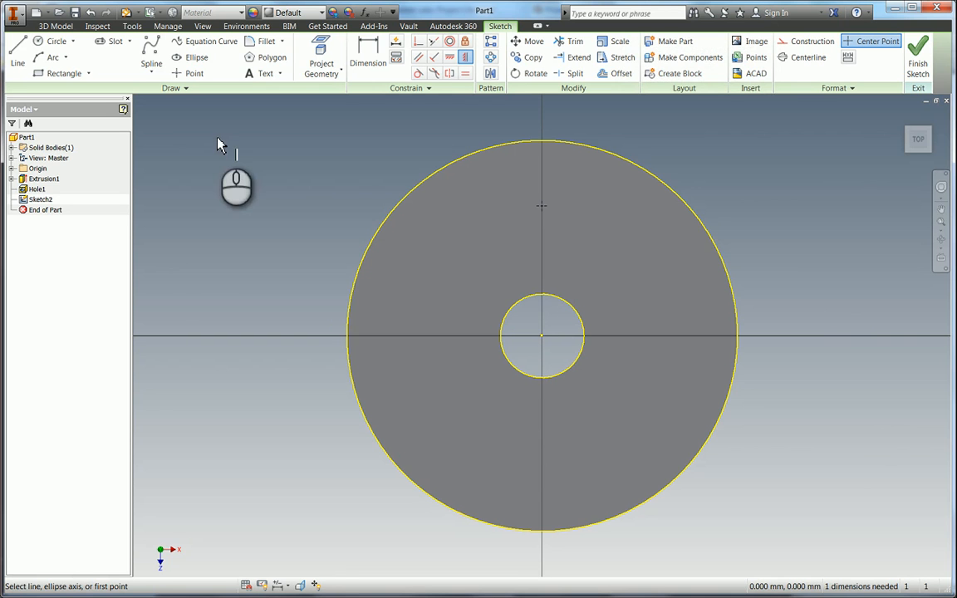
# Dimension the vertical distance between the sketch point and the centre of the cylinder.
pyautogui.press('d')
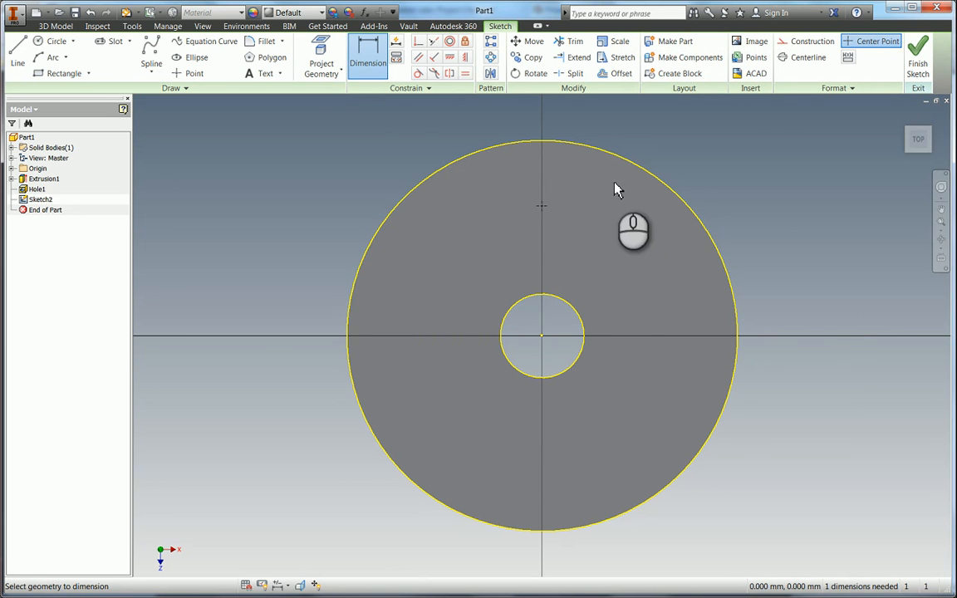
pyautogui.click(665, 193)
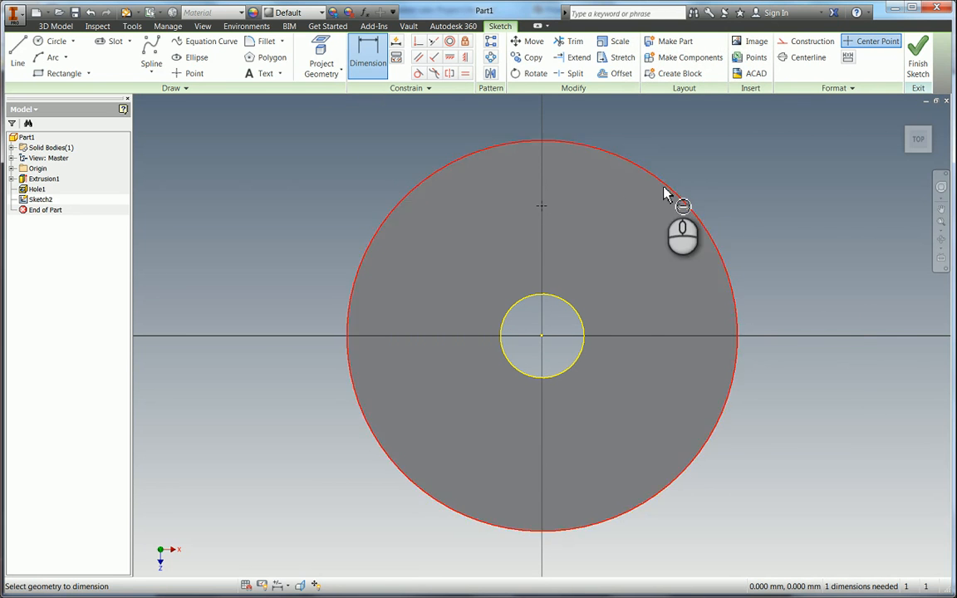
pyautogui.click(378, 66)
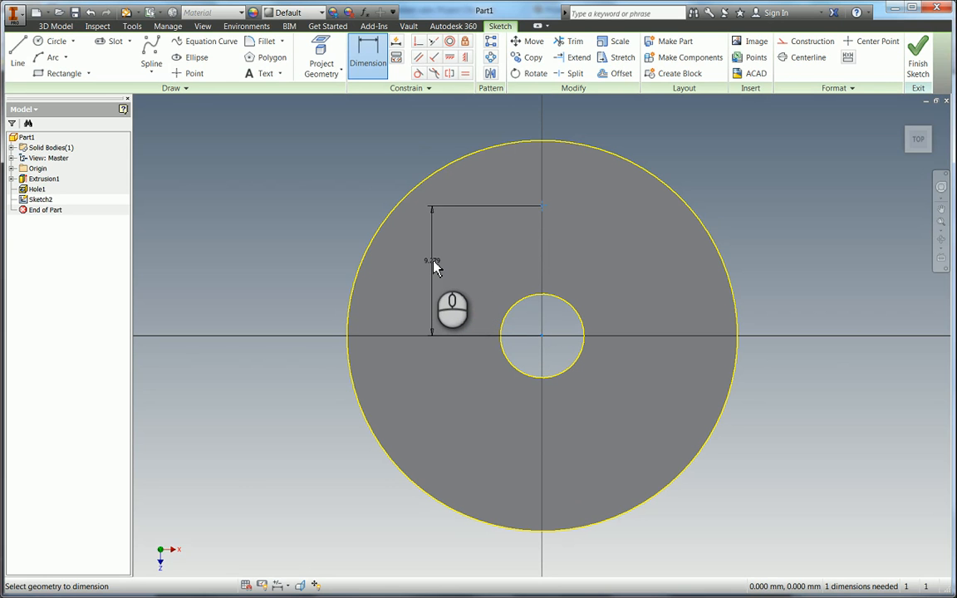
pyautogui.click(433, 264)
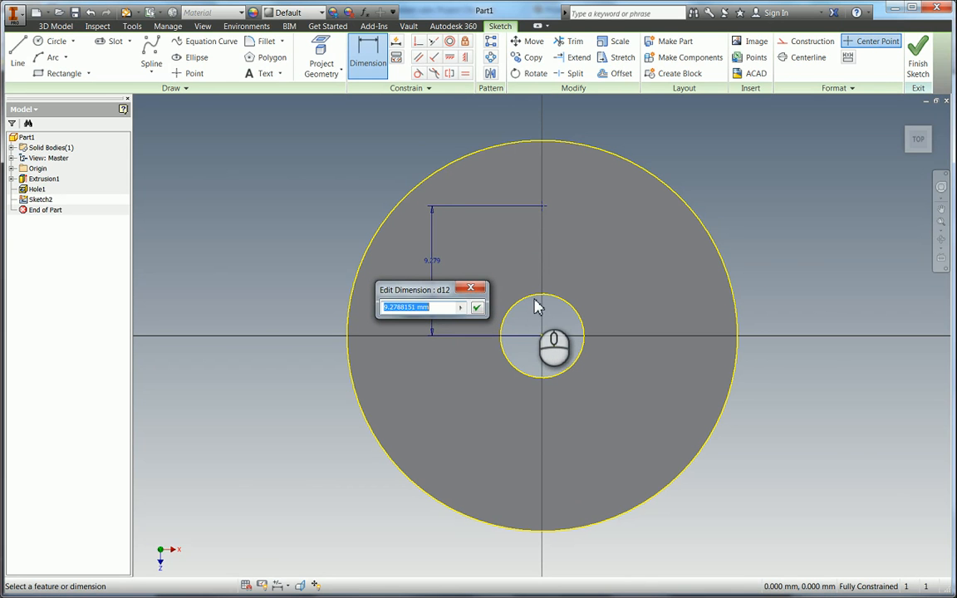
# Check the outer hole's offset in the Acrobat drawing and set the point's distance from the centre to 8 mm.
pyautogui.hotkey('alt', 'Tab')
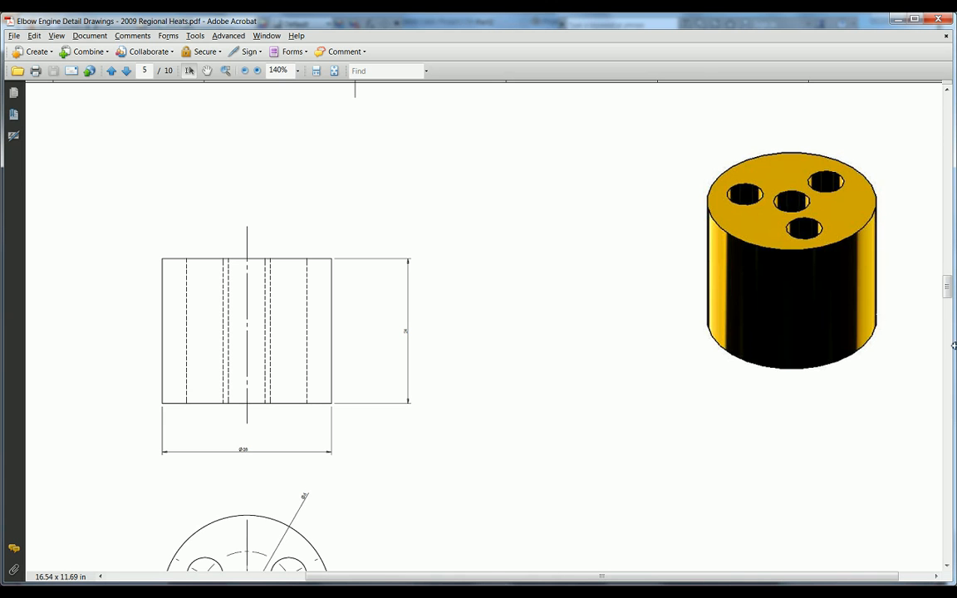
pyautogui.moveTo(948, 295); pyautogui.dragTo(948, 309)
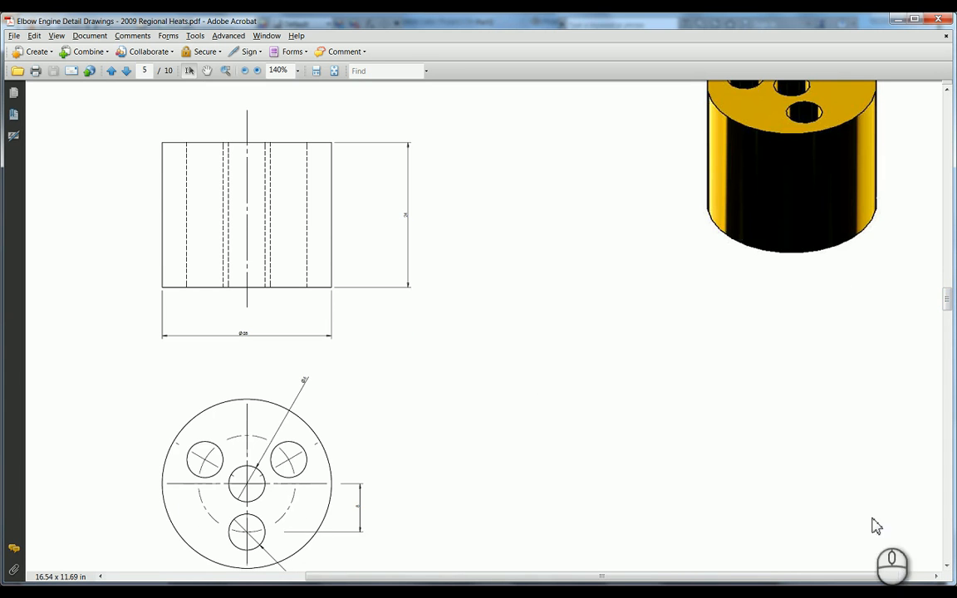
pyautogui.click(948, 568)
pyautogui.click(948, 568)
pyautogui.click(948, 568)
pyautogui.click(948, 568)
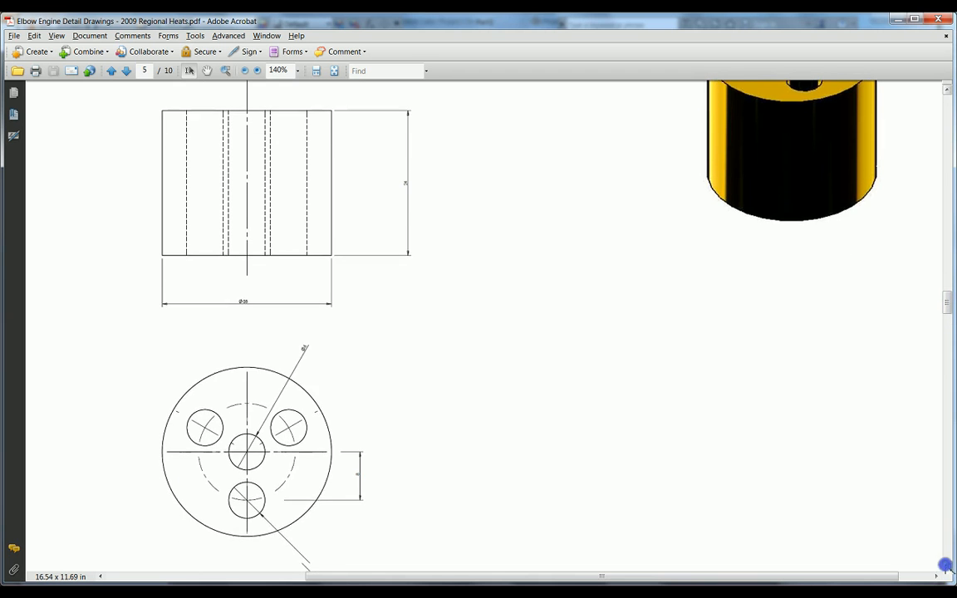
pyautogui.click(948, 568)
pyautogui.click(948, 568)
pyautogui.click(948, 568)
pyautogui.click(948, 567)
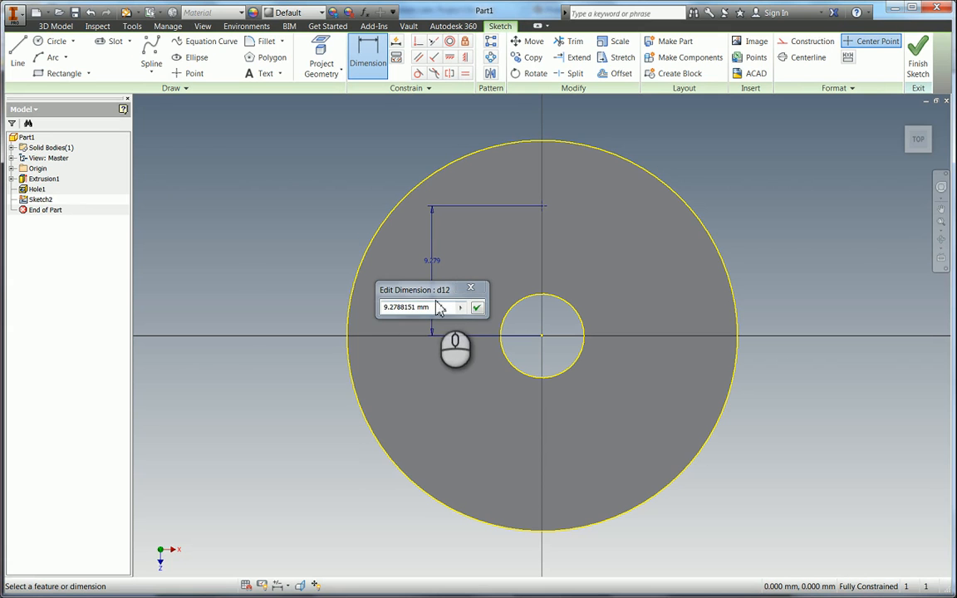
pyautogui.moveTo(434, 306); pyautogui.dragTo(366, 308)
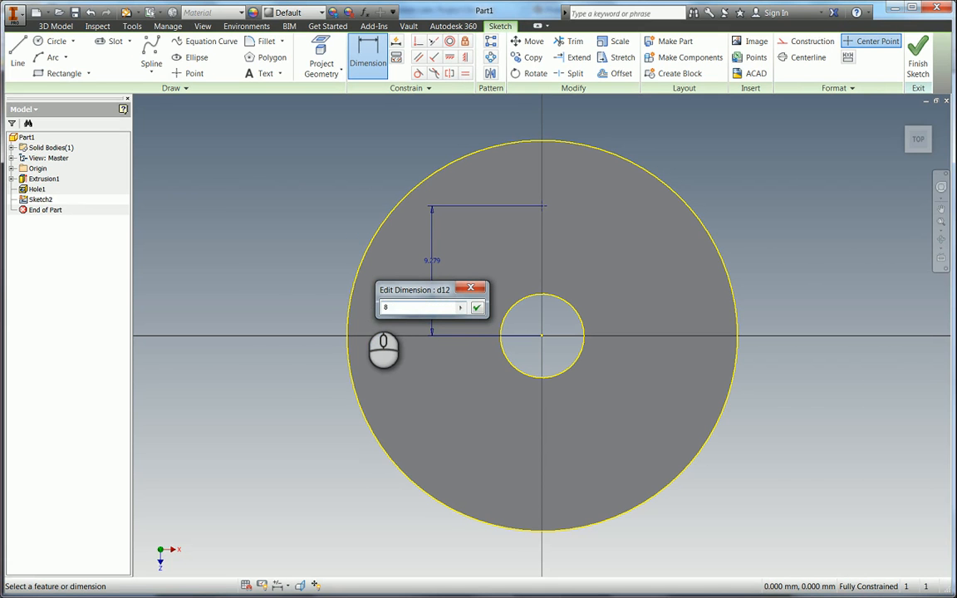
pyautogui.press('Return')
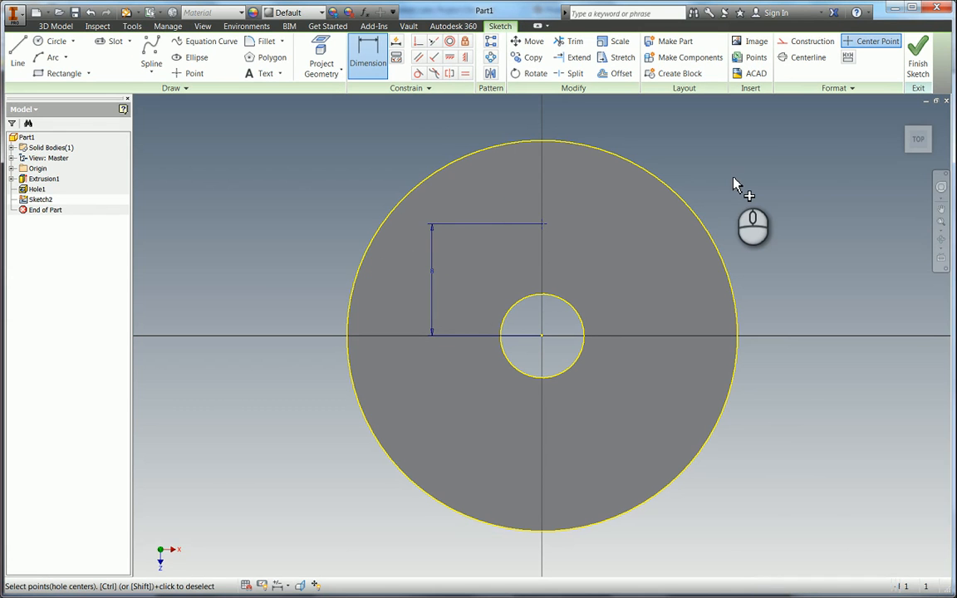
# Create a 6 mm Through All hole from the sketch point, checking the hole size in the Acrobat drawing.
pyautogui.press('h')
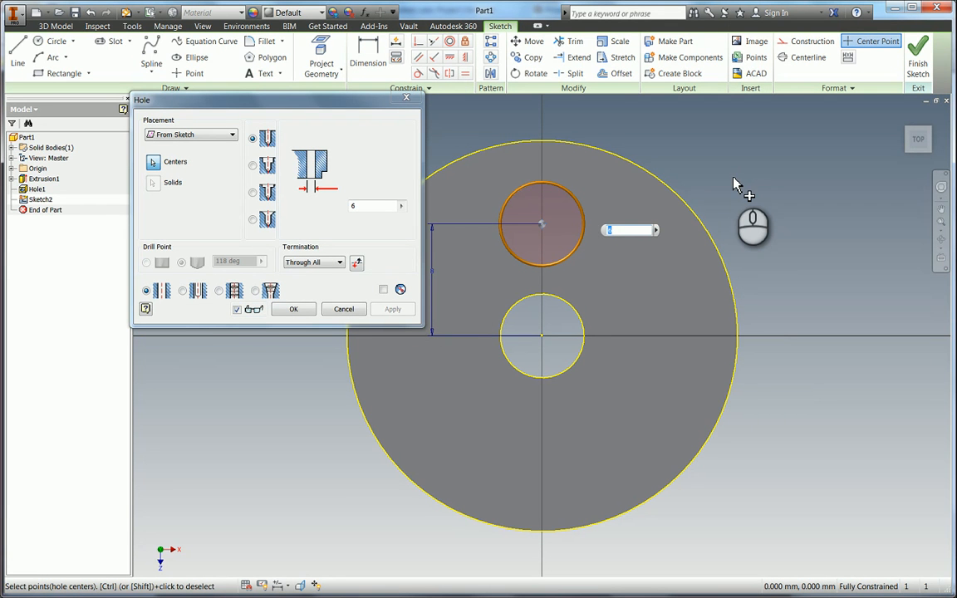
pyautogui.click(176, 136)
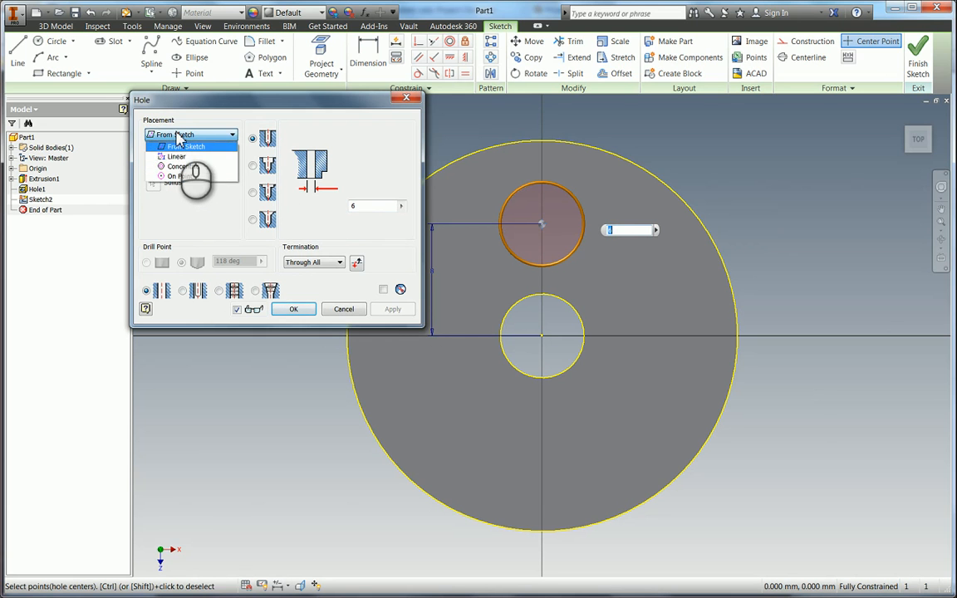
pyautogui.click(177, 137)
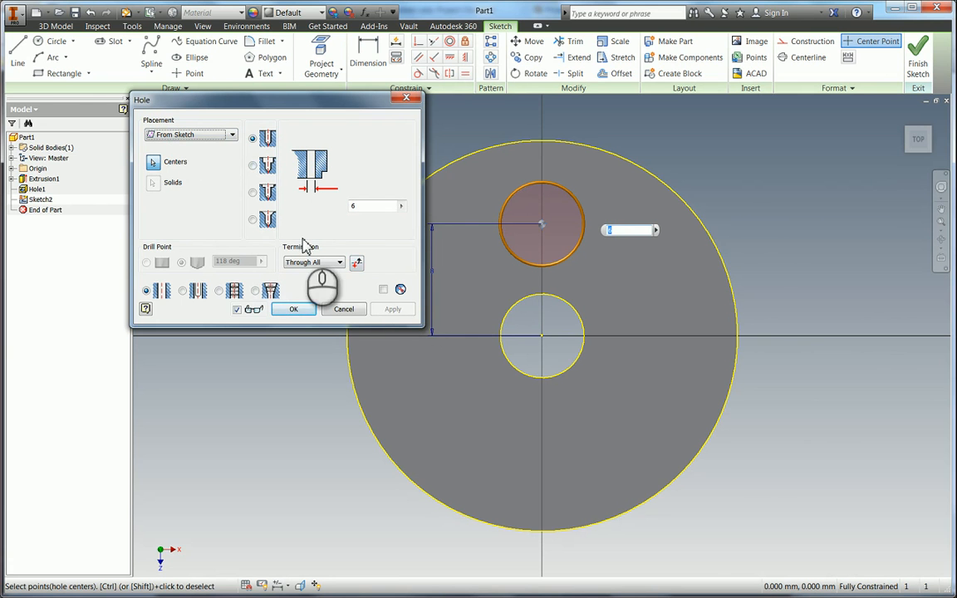
pyautogui.hotkey('alt', 'Tab')
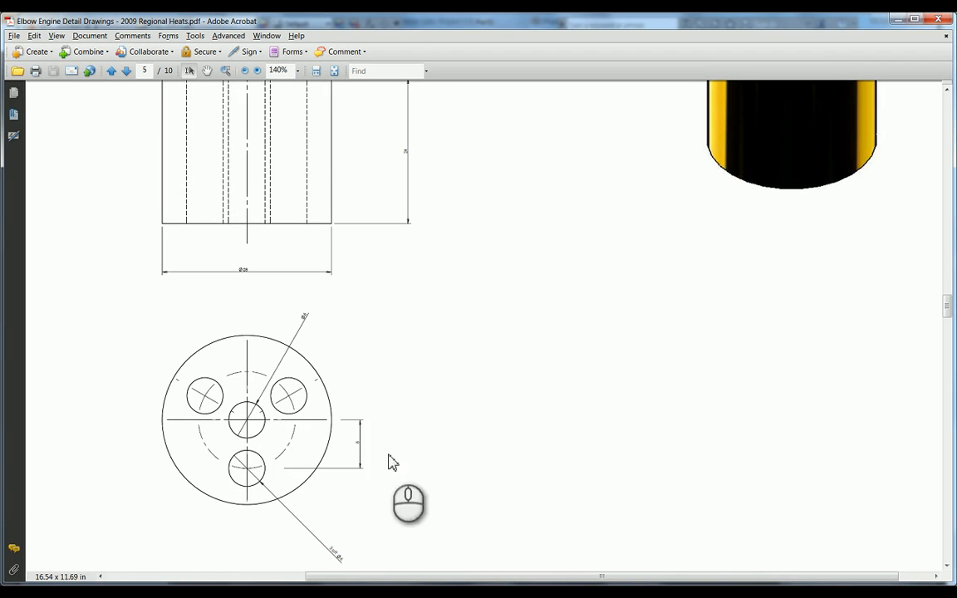
pyautogui.hotkey('alt', 'Tab')
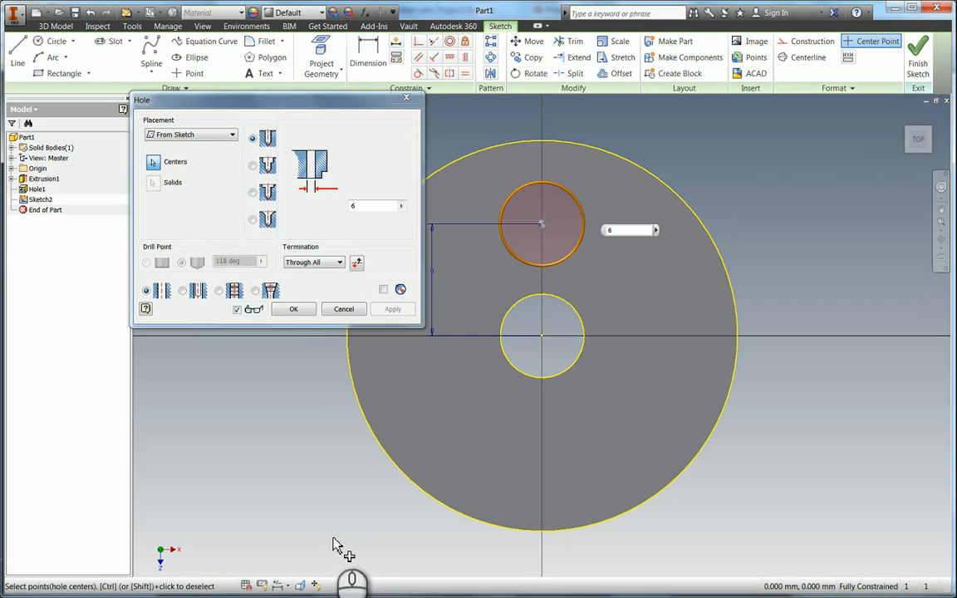
pyautogui.click(292, 310)
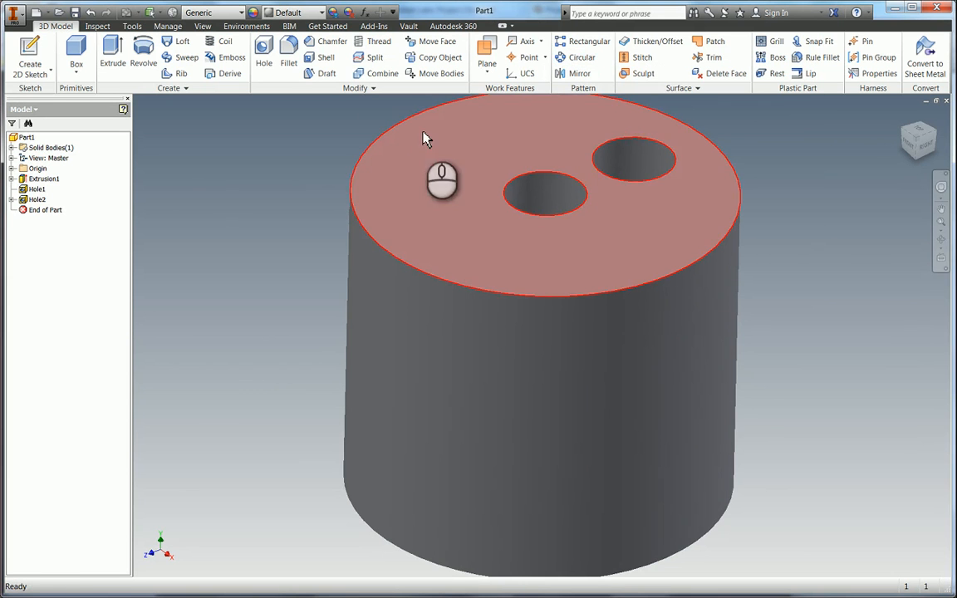
# Create a circular pattern of the offset hole around the cylinder's central axis with 3 occurrences over 360 degrees.
pyautogui.click(574, 62)
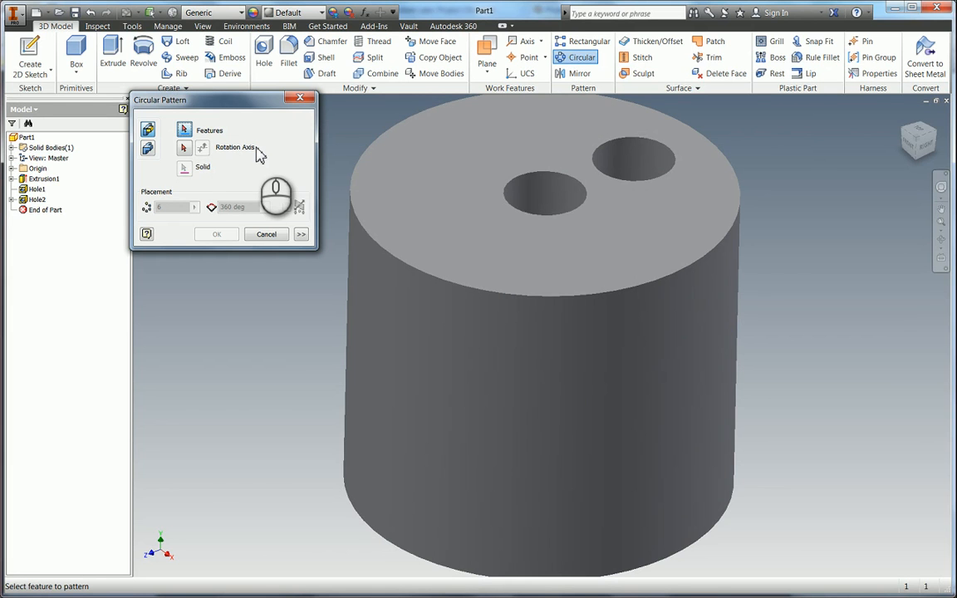
pyautogui.click(36, 202)
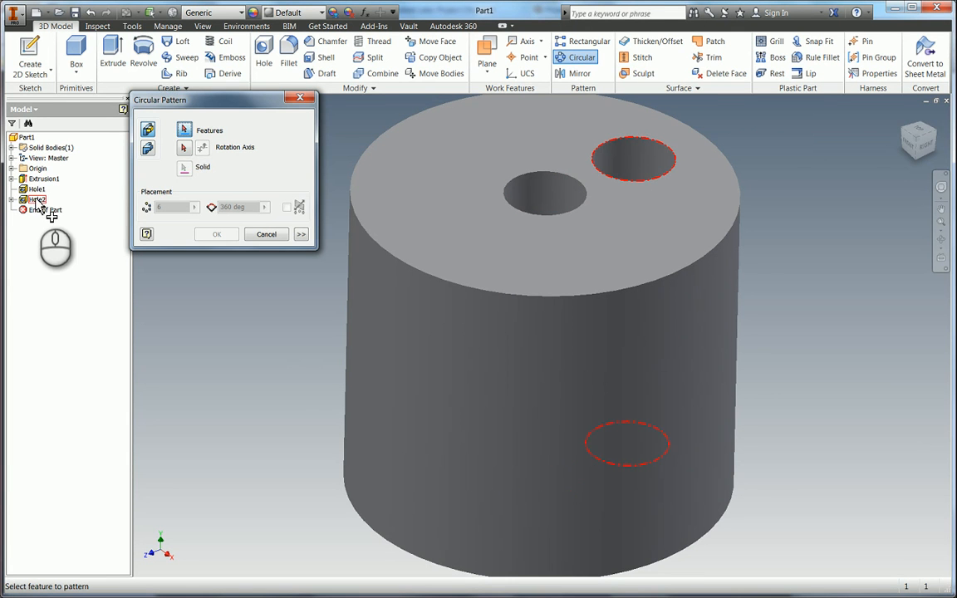
pyautogui.click(37, 201)
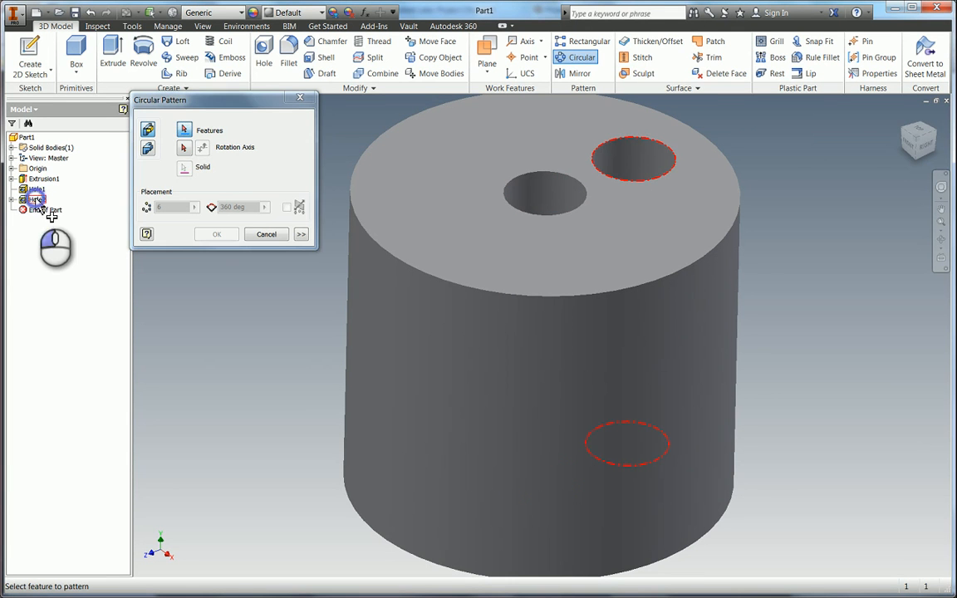
pyautogui.click(186, 149)
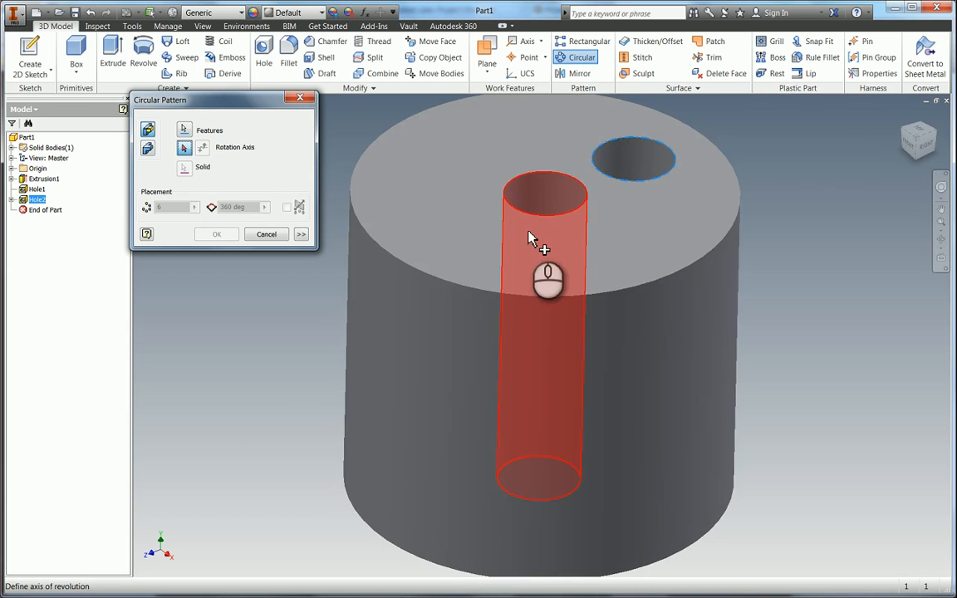
pyautogui.click(11, 168)
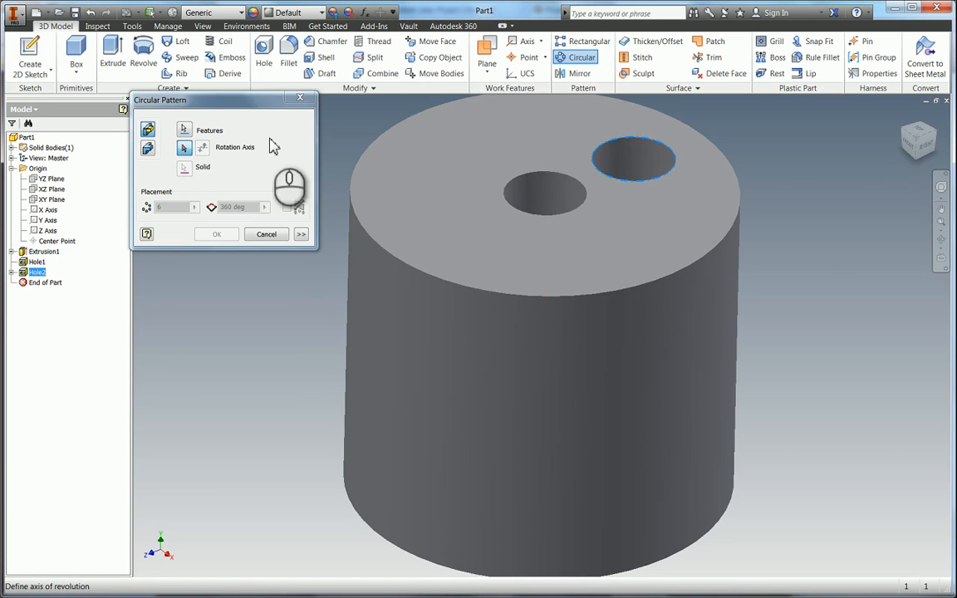
pyautogui.click(496, 366)
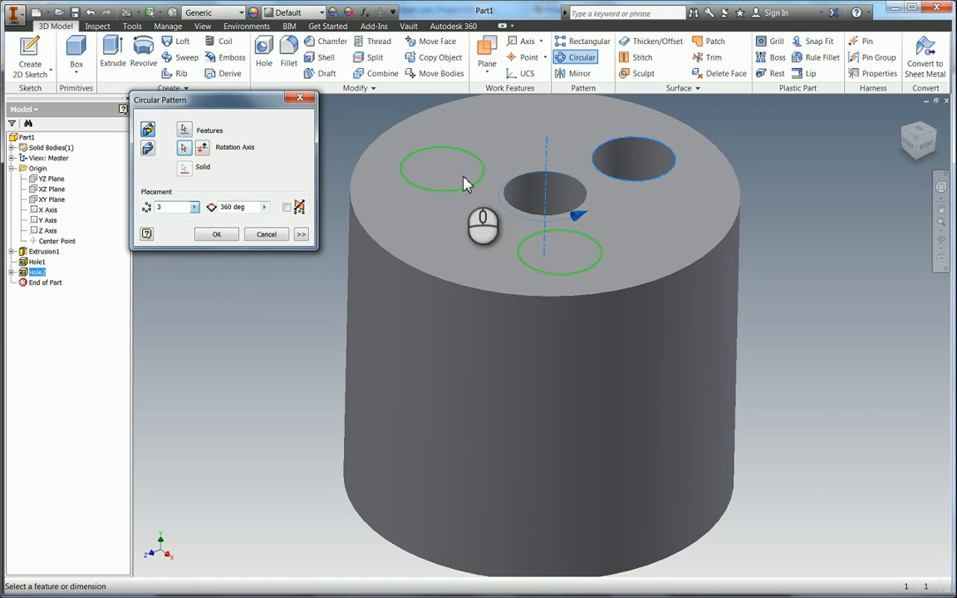
pyautogui.click(214, 235)
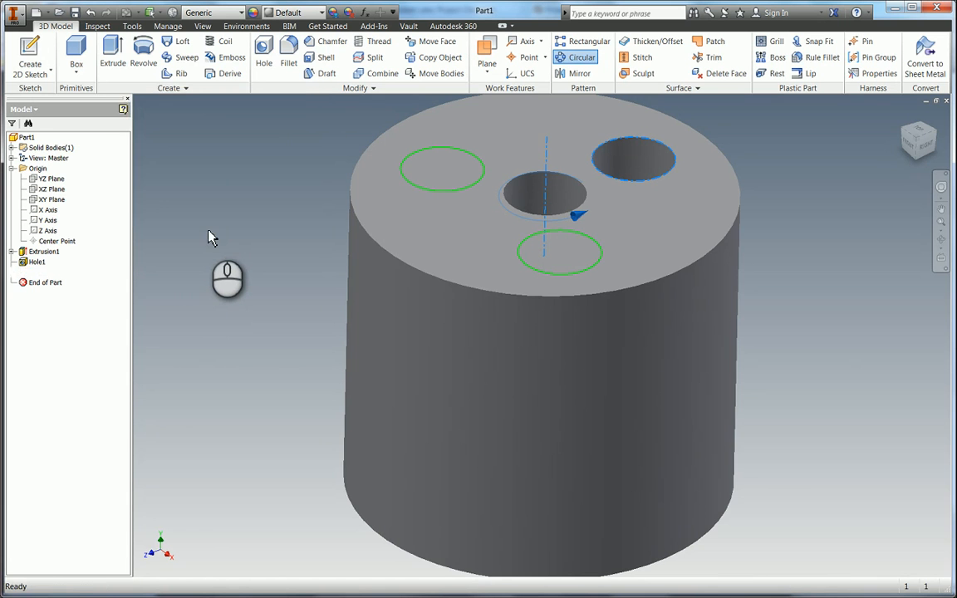
# Check the part's title and material in the Acrobat detail drawing.
pyautogui.hotkey('alt', 'Tab')
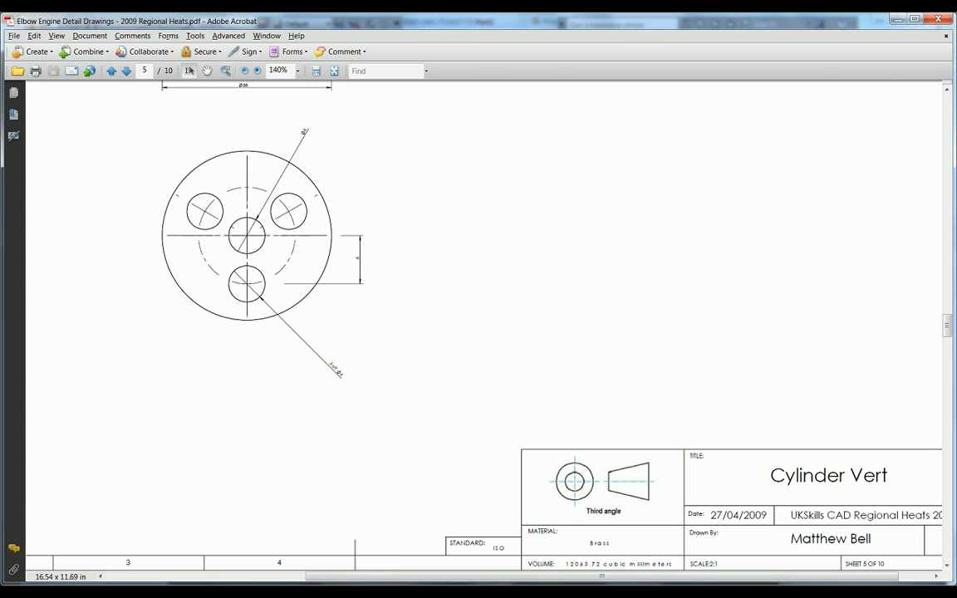
pyautogui.hotkey('alt', 'Tab')
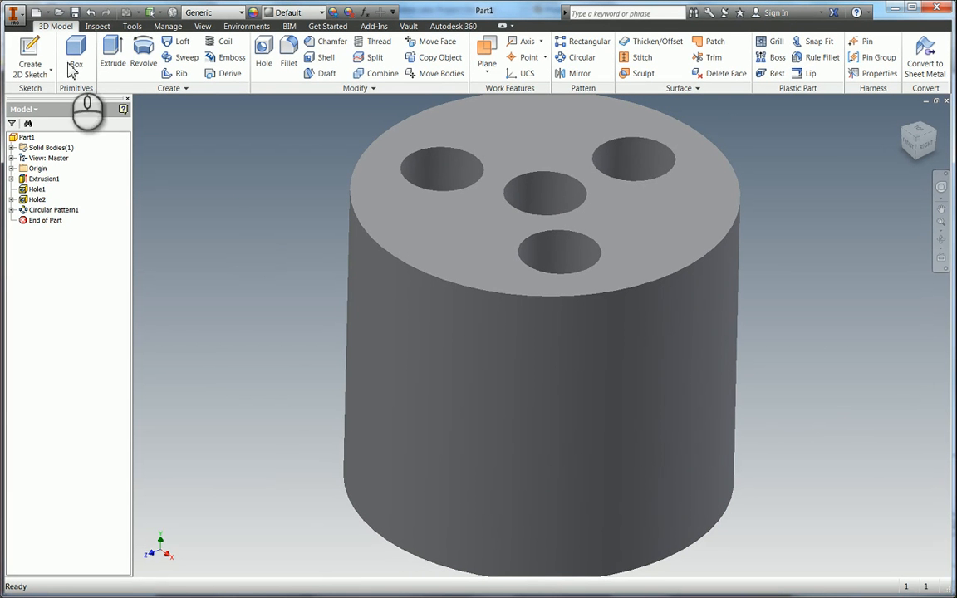
pyautogui.rightClick(29, 141)
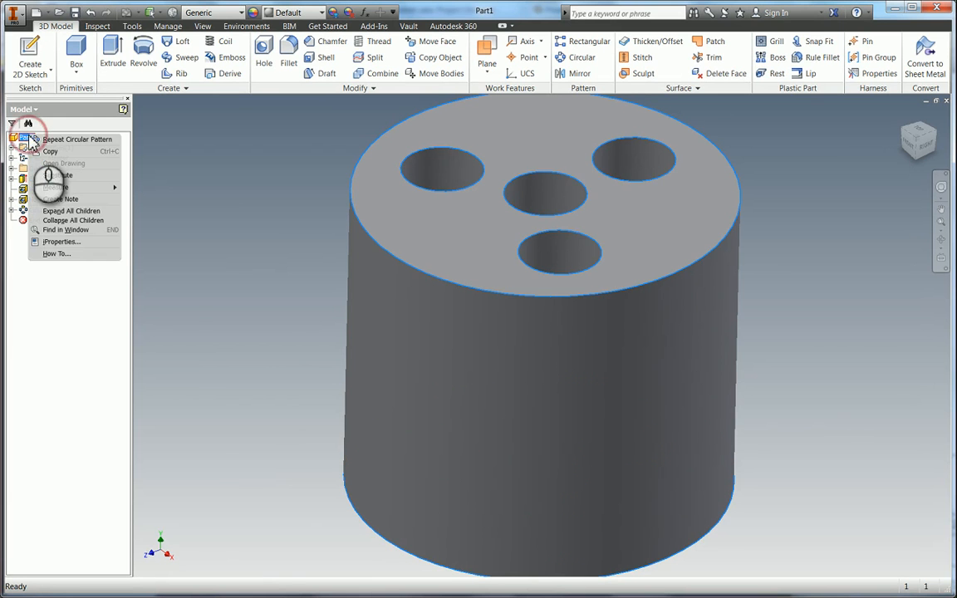
pyautogui.click(86, 243)
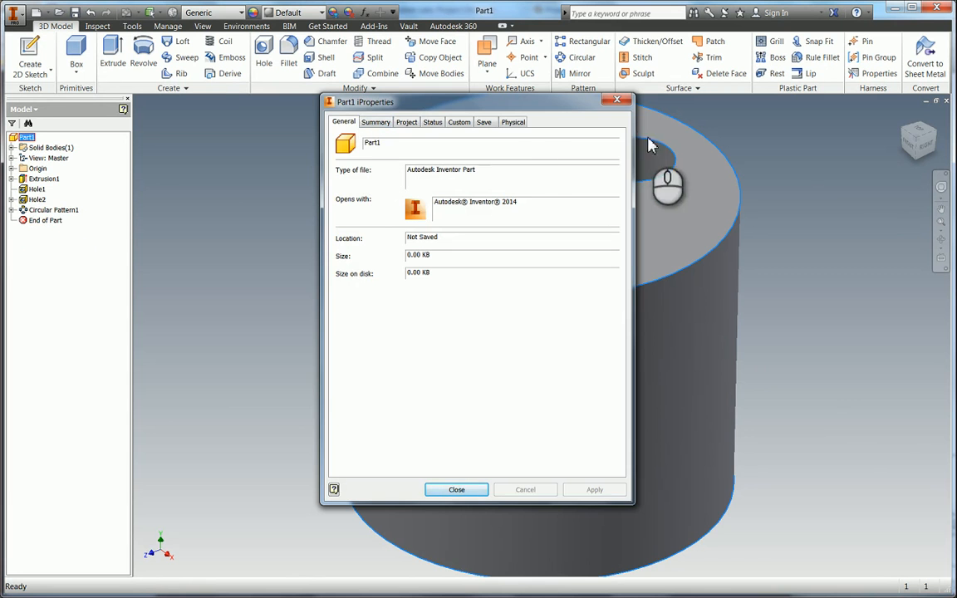
pyautogui.click(616, 100)
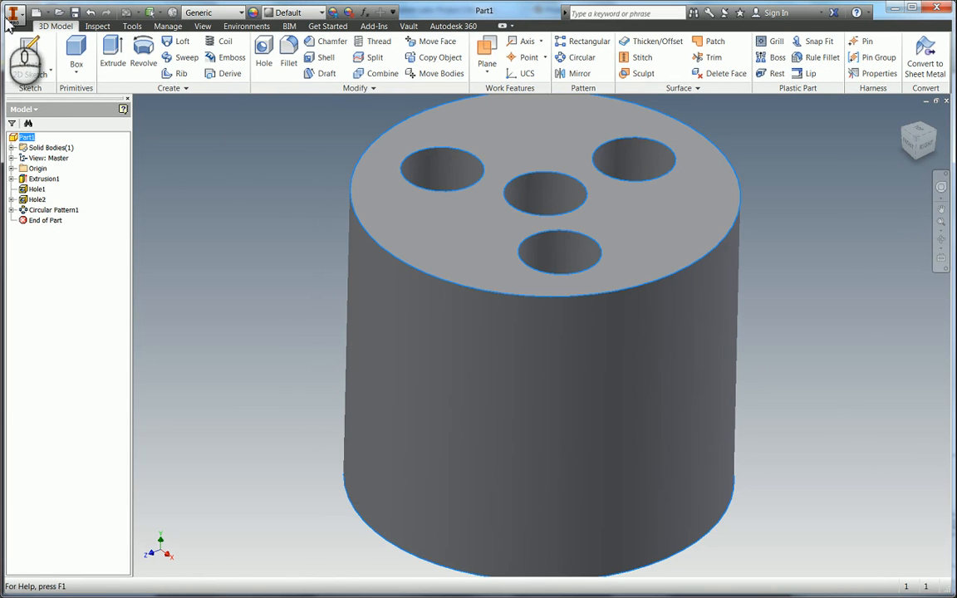
# Set the part's iProperties title to Cylinder Vert and enter the author's name.
pyautogui.click(15, 16)
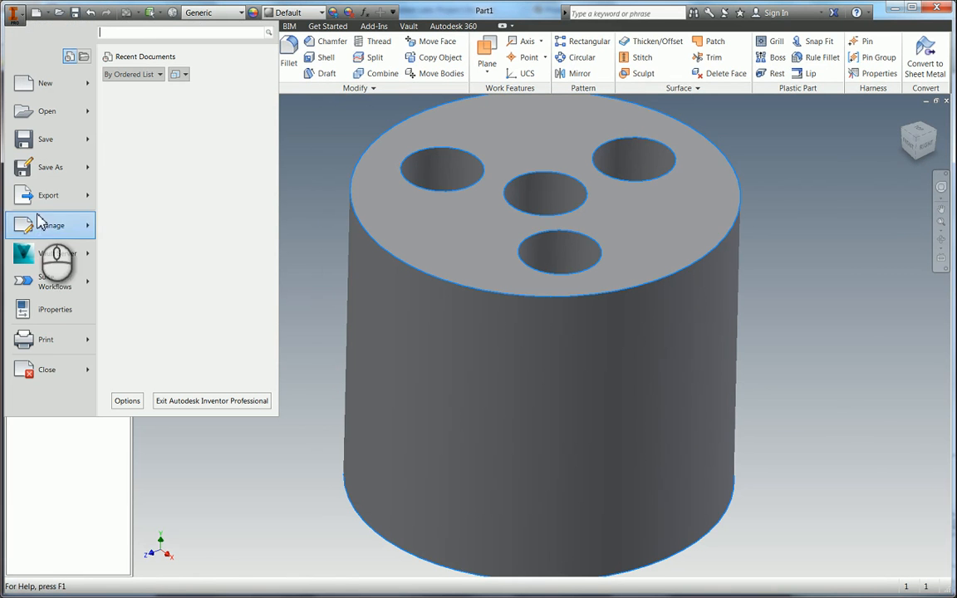
pyautogui.click(50, 311)
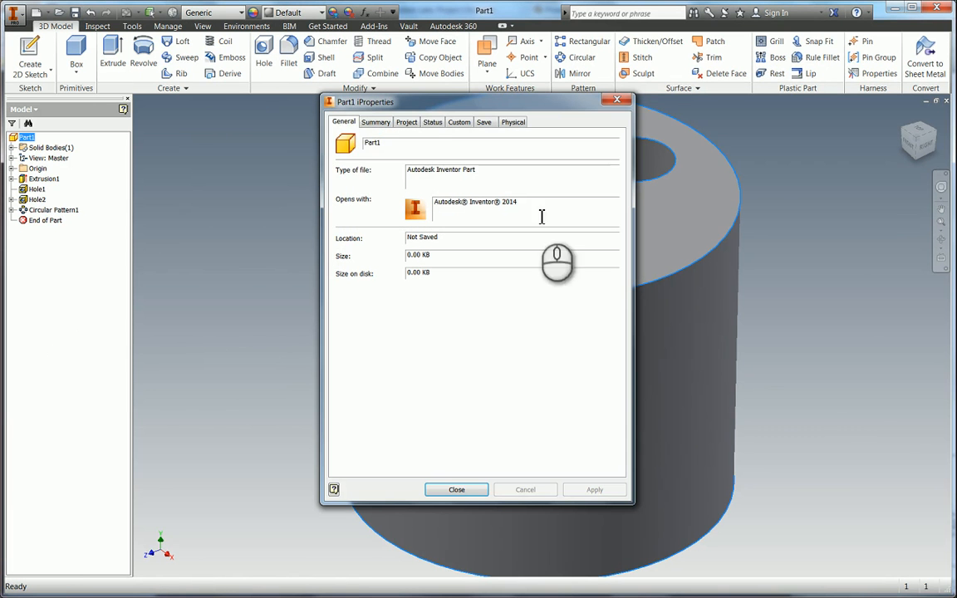
pyautogui.click(379, 124)
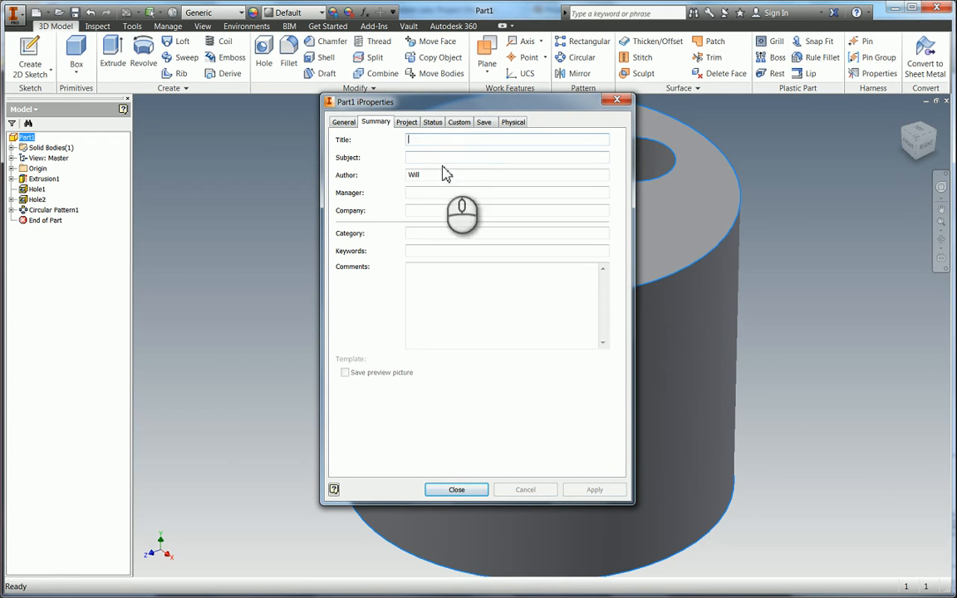
pyautogui.write('Cylinder Vert')
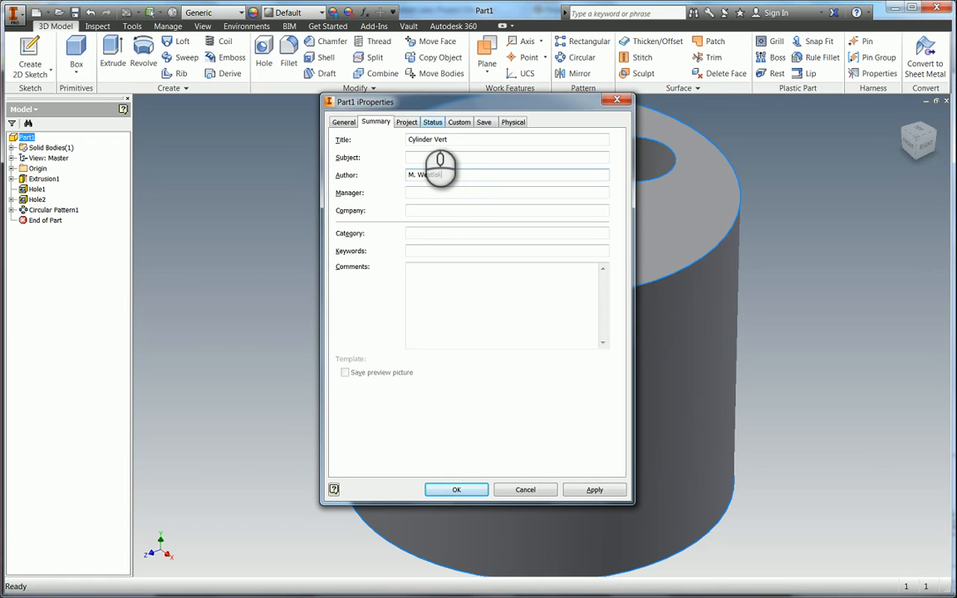
pyautogui.press('Tab')
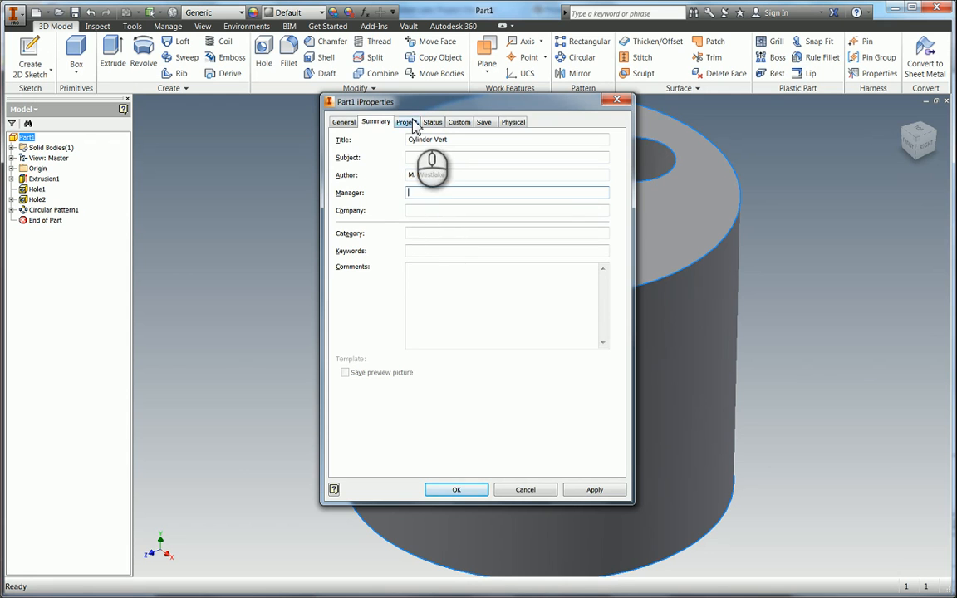
# Set the part number to CV-001 and the description to "Vertical Cylinder for the Elbow Engine" in the project properties.
pyautogui.click(409, 123)
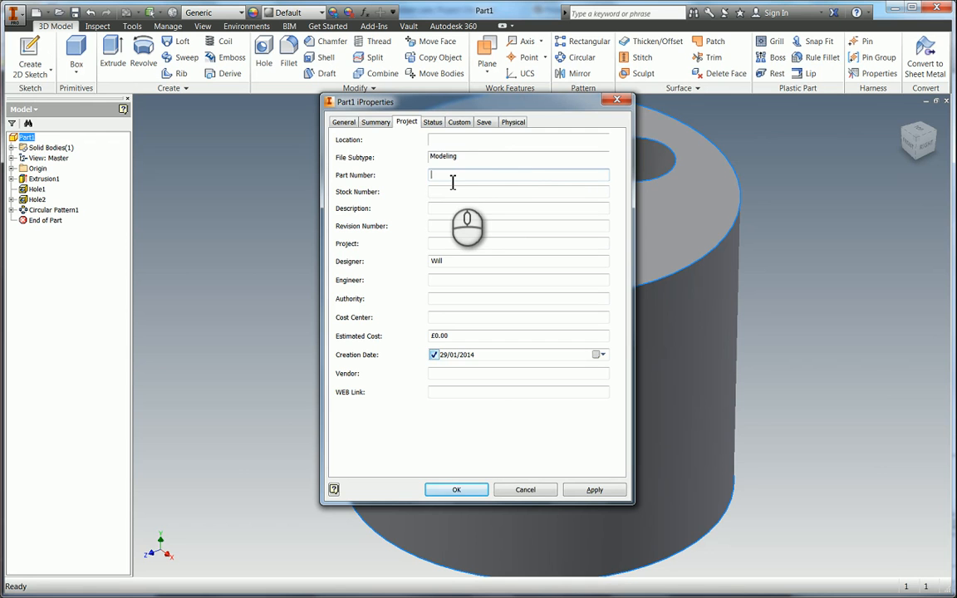
pyautogui.write('CV-001')
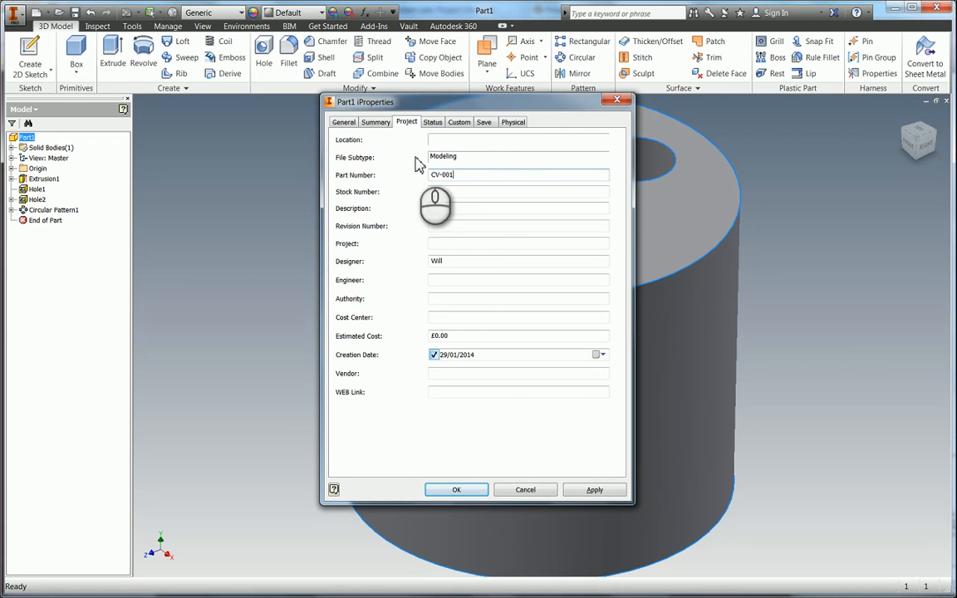
pyautogui.click(466, 207)
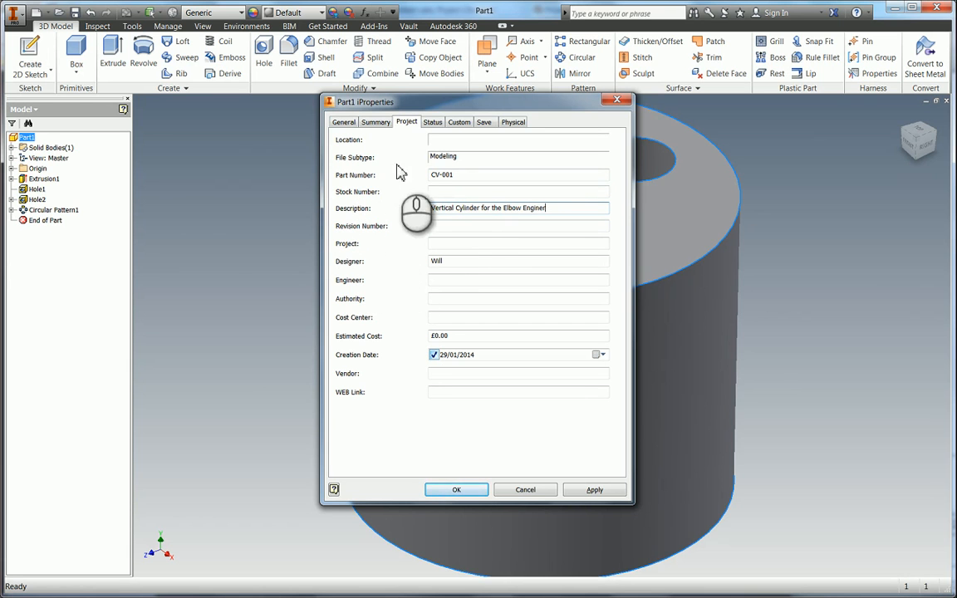
pyautogui.click(456, 228)
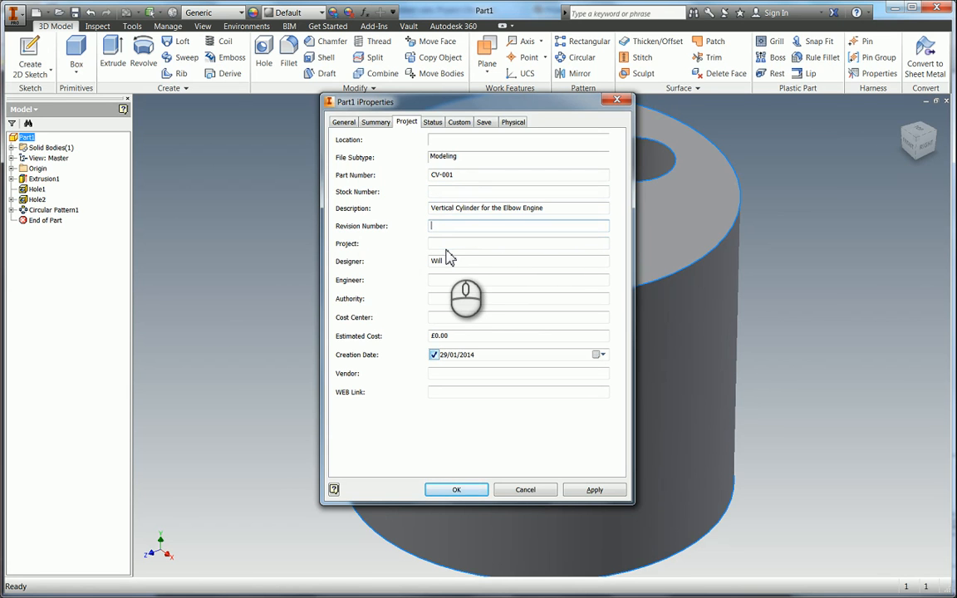
# Set the project property to "WorldSkills Regional Example" and replace the designer entry with the designer's name.
pyautogui.click(446, 245)
pyautogui.write('WorldSkills Regional Example')
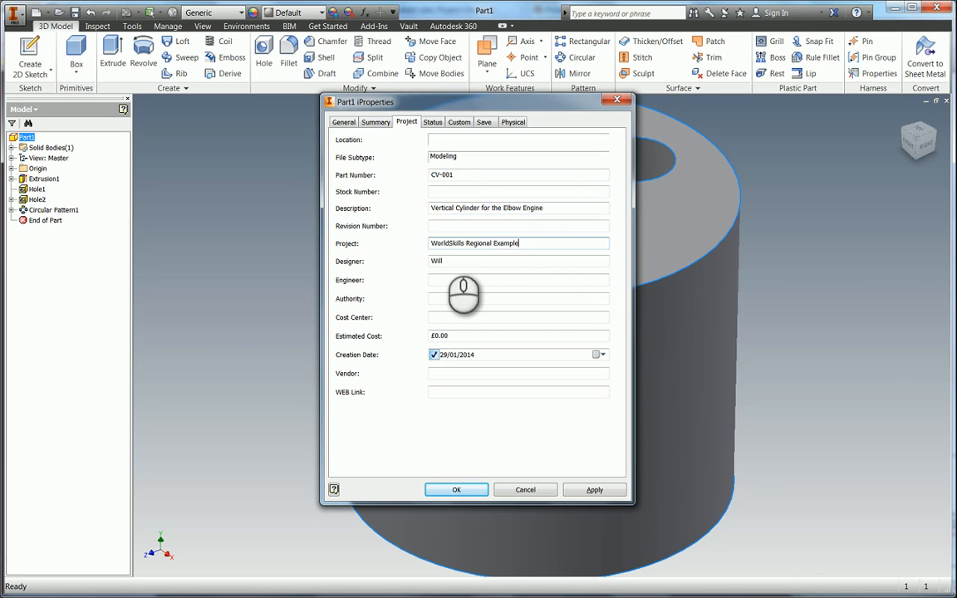
pyautogui.click(458, 260)
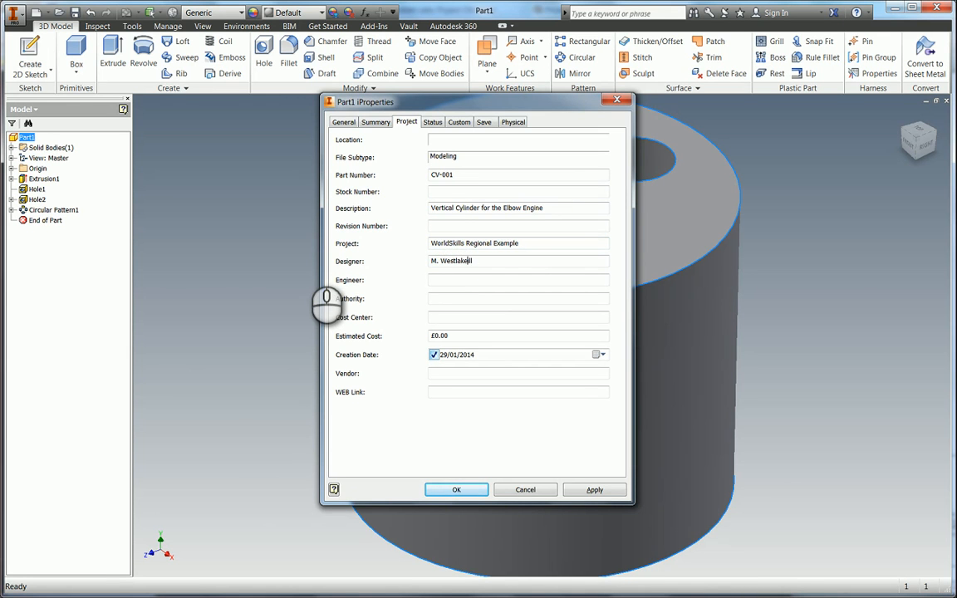
pyautogui.click(434, 261)
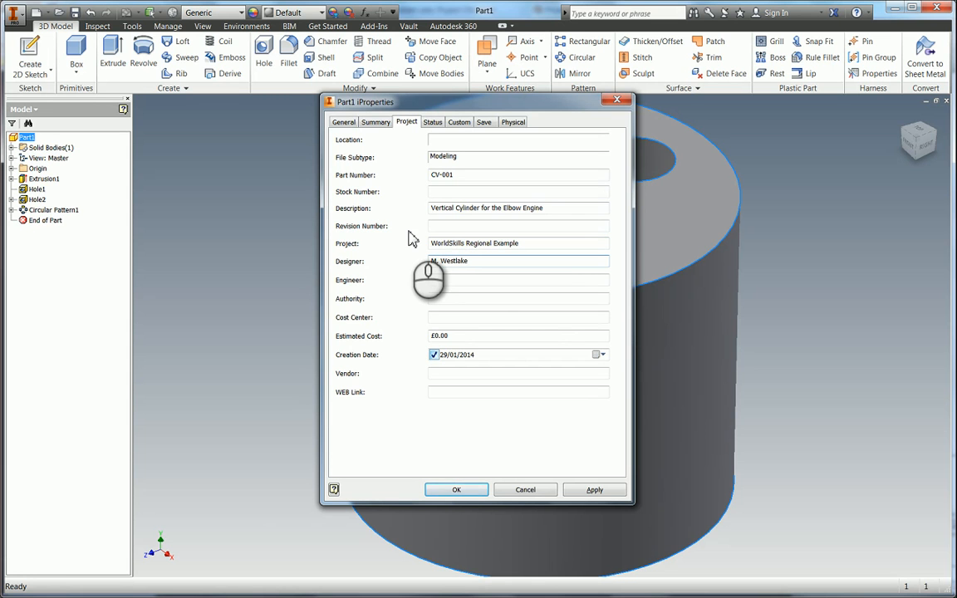
pyautogui.click(459, 282)
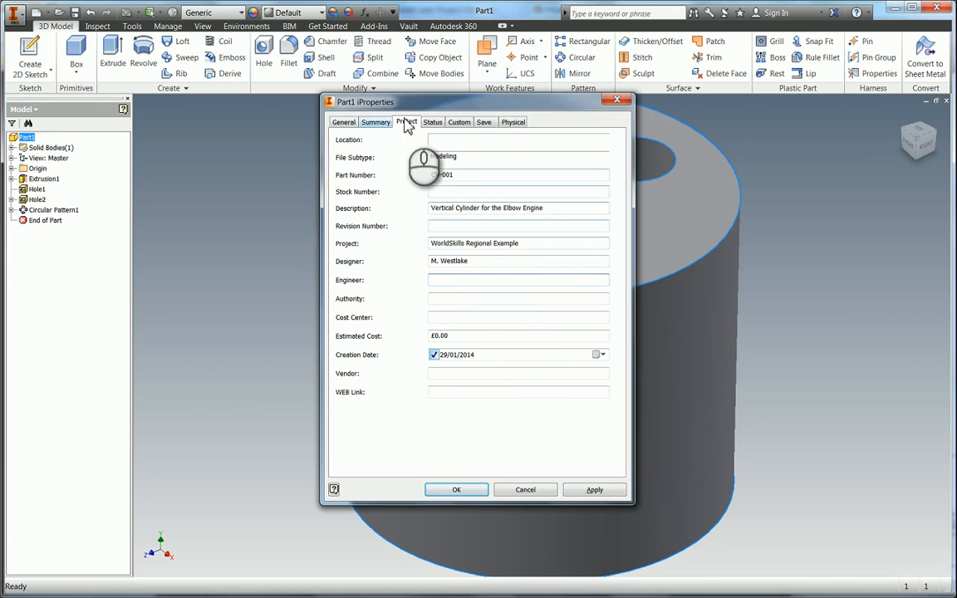
# Assign the material Brass, Soft Yellow in the part's physical properties, apply it and close the iProperties.
pyautogui.click(433, 123)
pyautogui.click(460, 123)
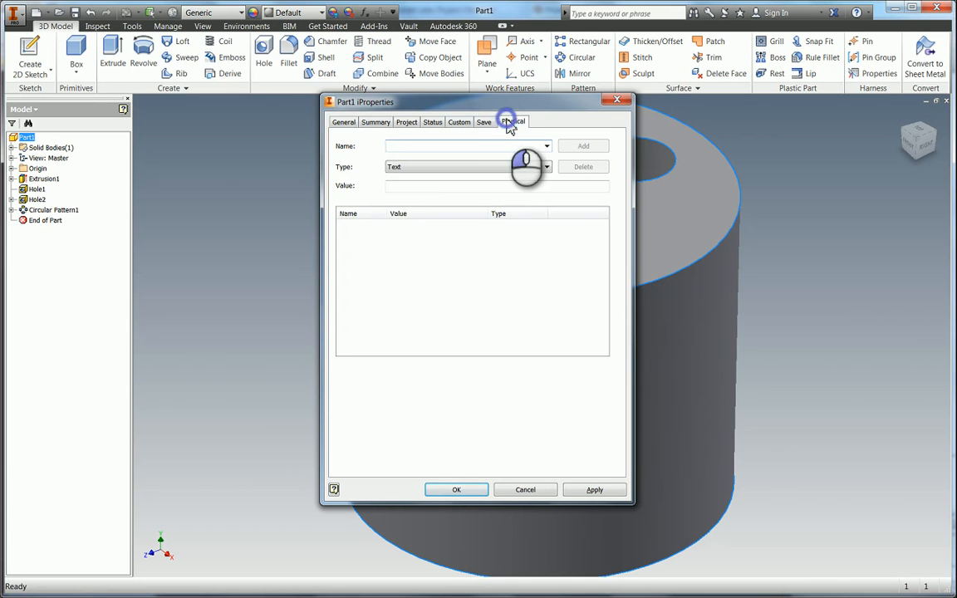
pyautogui.click(510, 123)
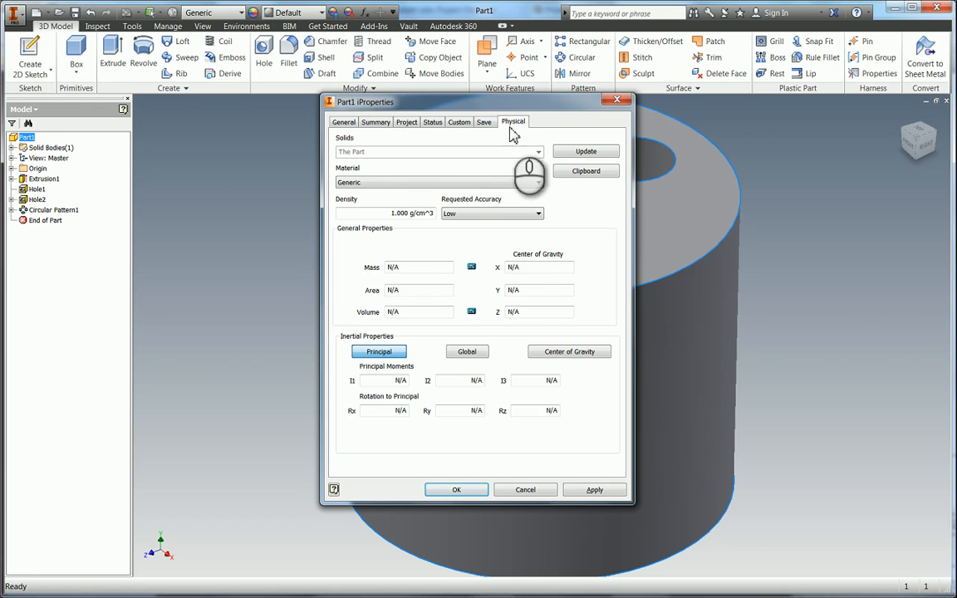
pyautogui.click(469, 182)
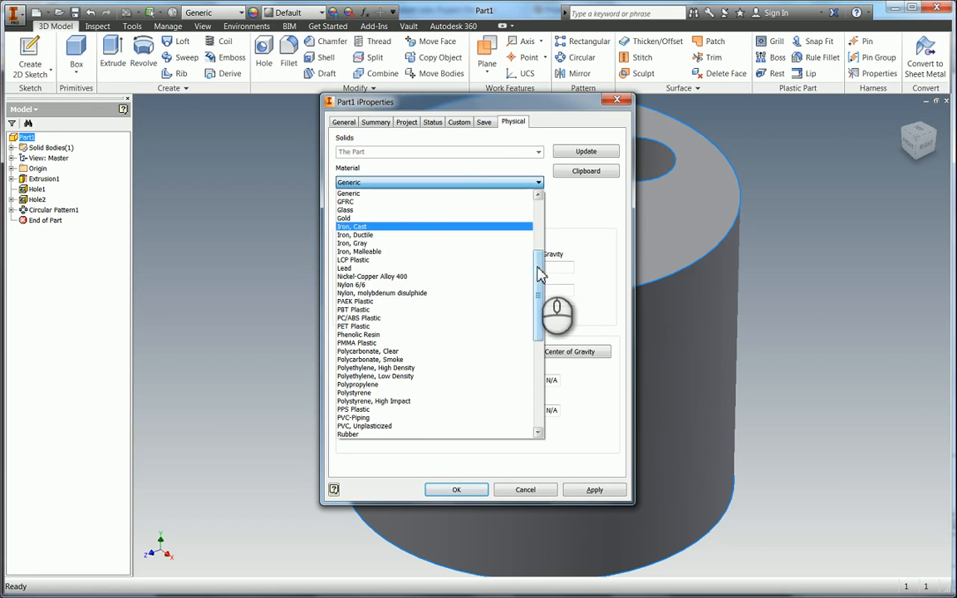
pyautogui.scroll(5, 544, 216)
pyautogui.scroll(-11, 557, 295)
pyautogui.scroll(10, 557, 274)
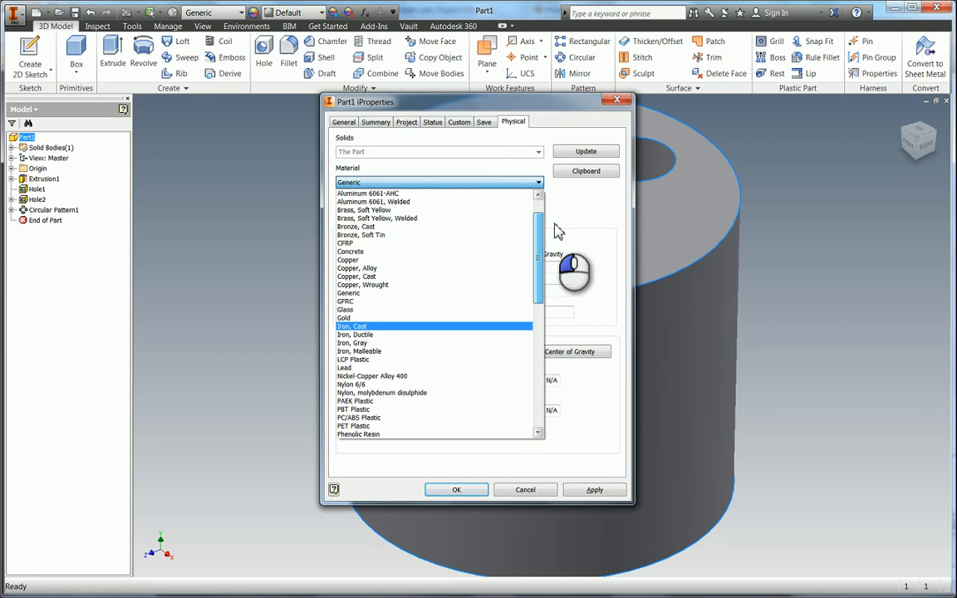
pyautogui.scroll(2, 553, 226)
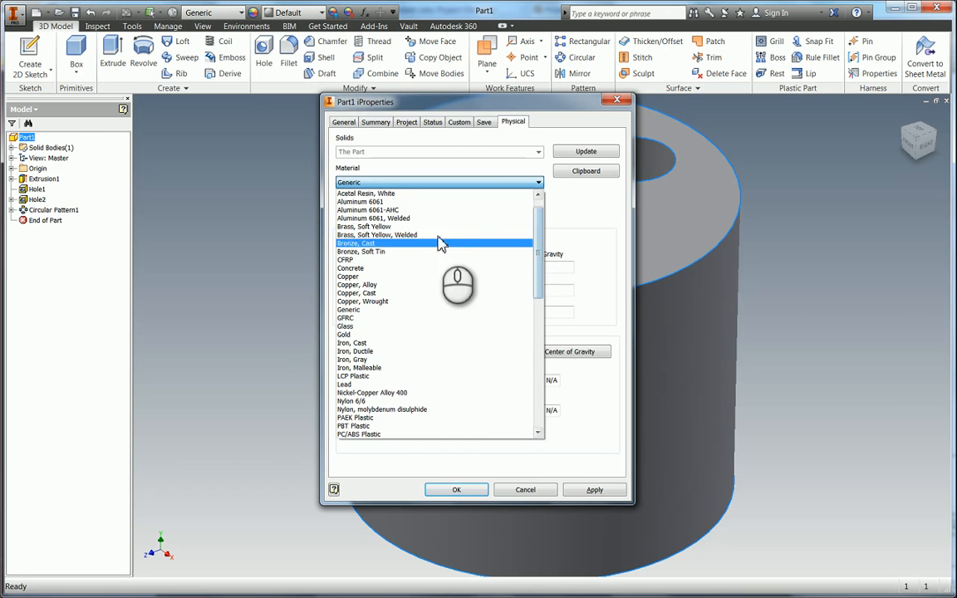
pyautogui.click(407, 227)
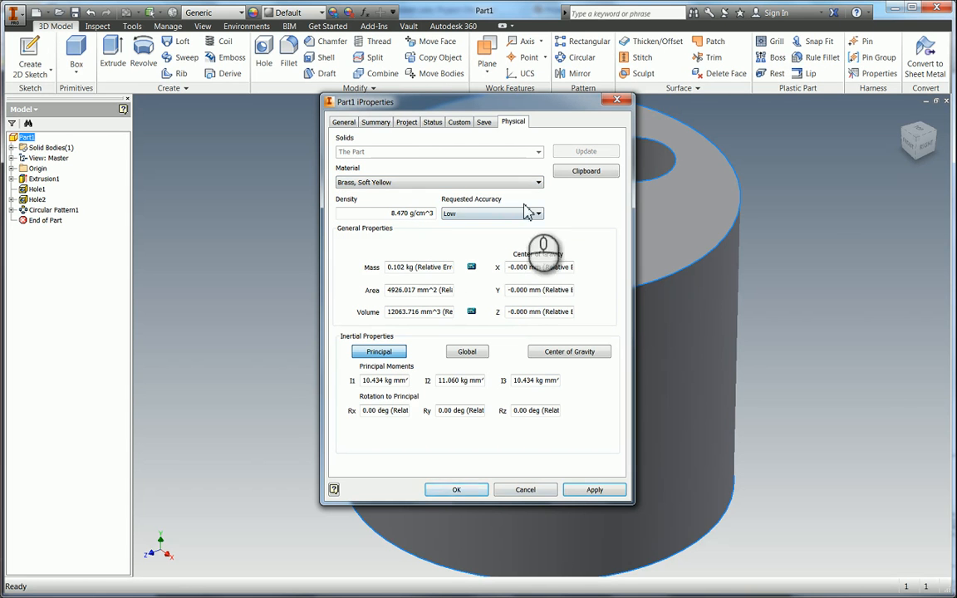
pyautogui.click(590, 491)
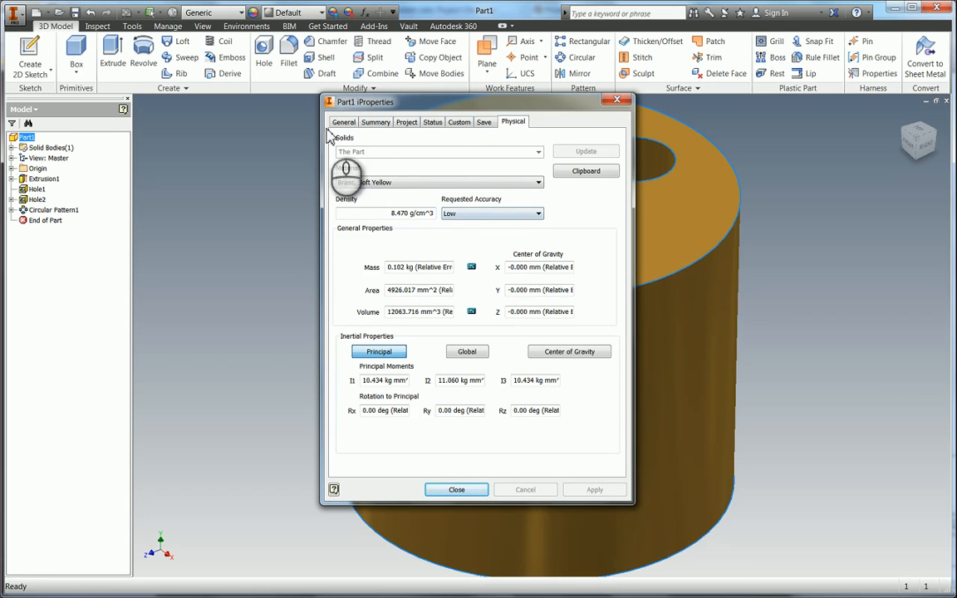
pyautogui.click(457, 489)
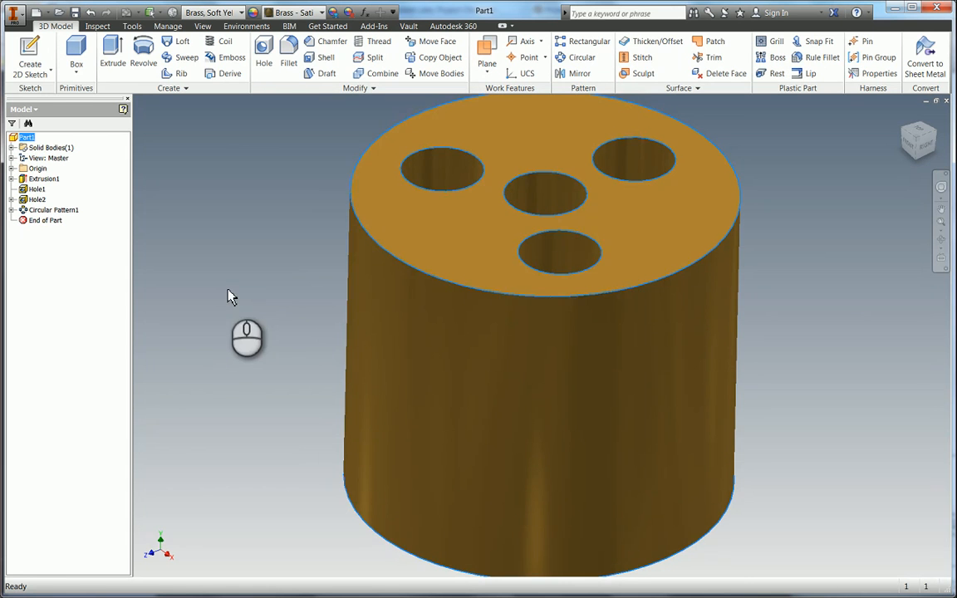
pyautogui.click(229, 291)
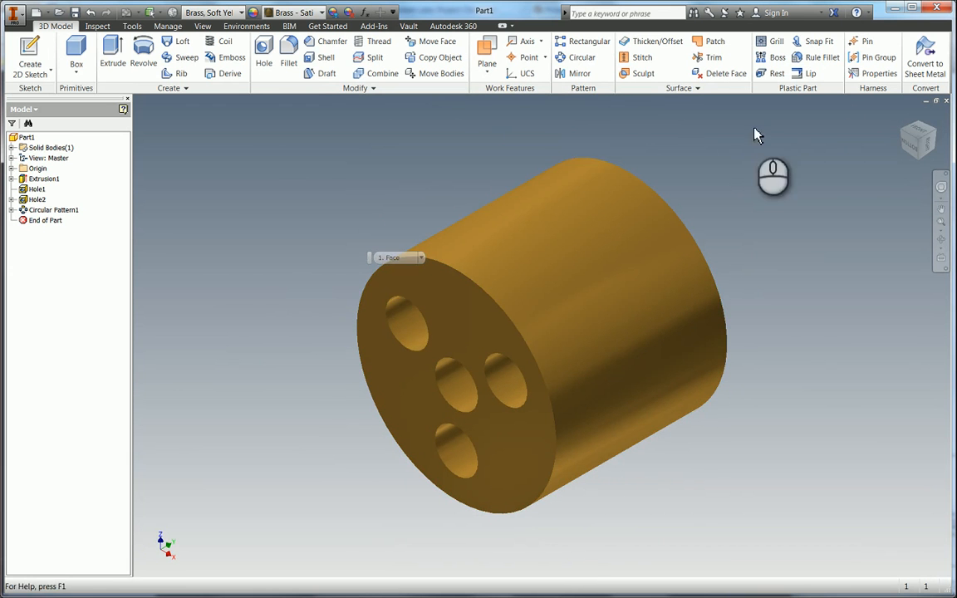
pyautogui.press('F6')
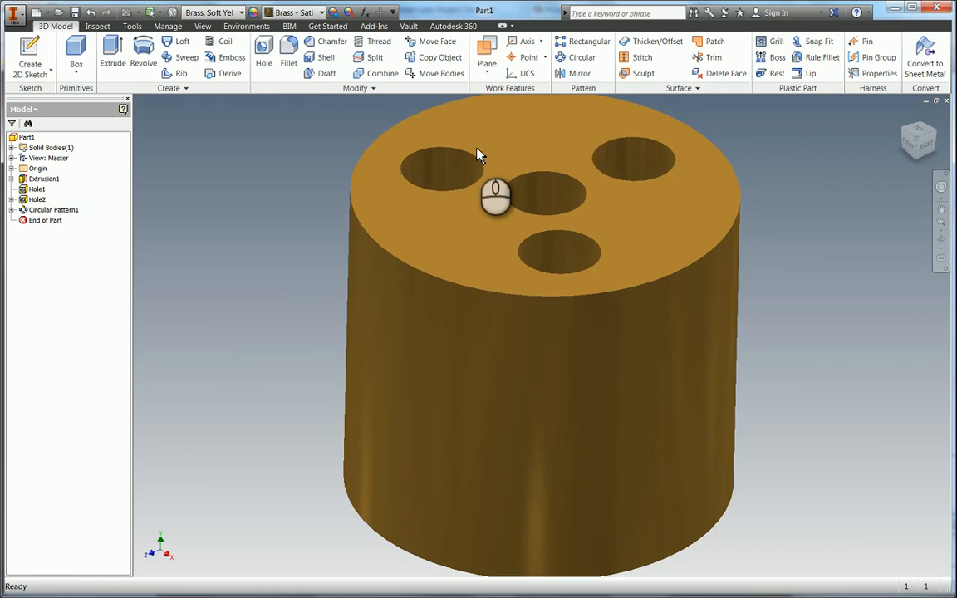
pyautogui.press('F5')
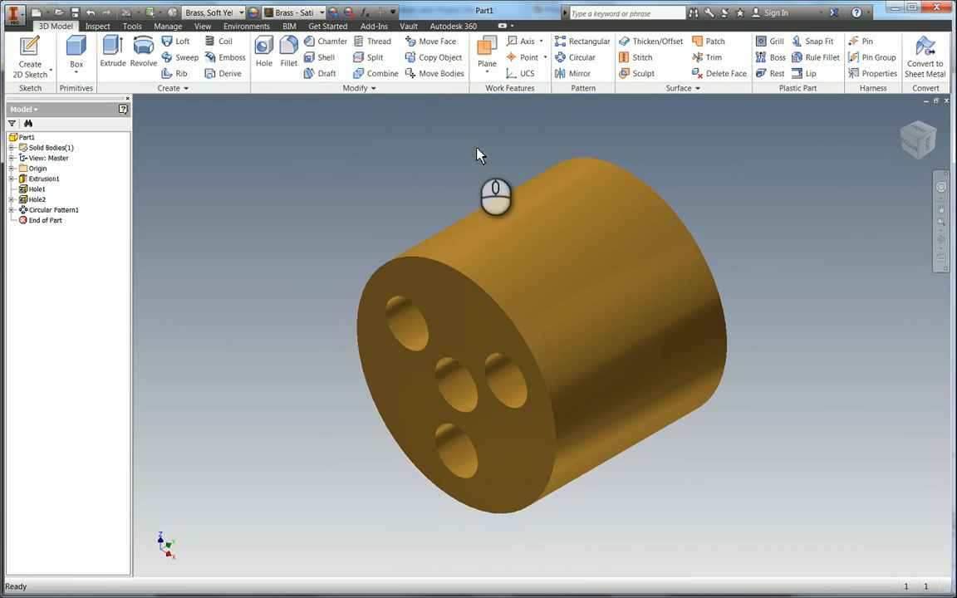
# Save the part as Cylinder Vert in the WorldSkills Regional Example folder.
pyautogui.click(74, 13)
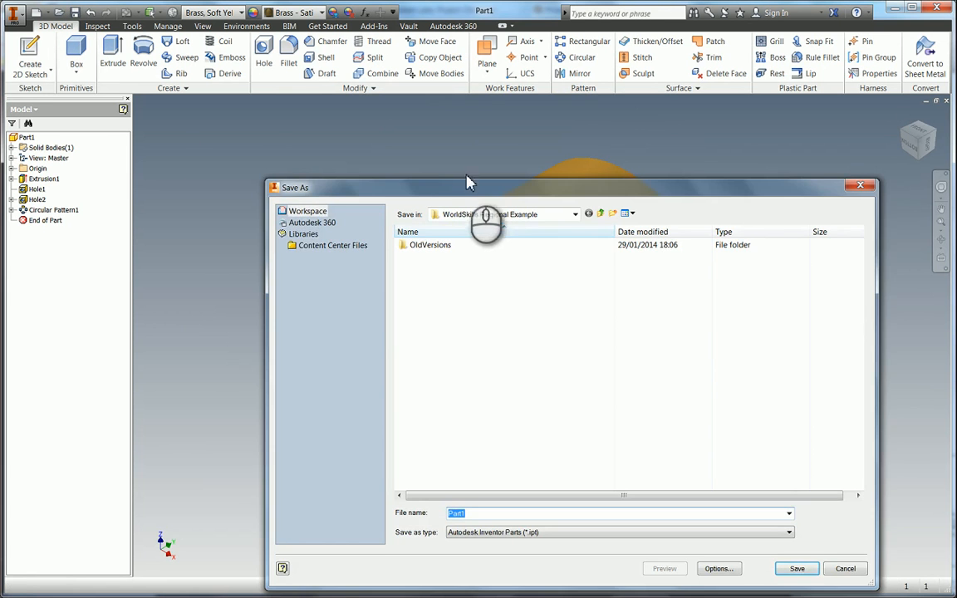
pyautogui.moveTo(470, 191); pyautogui.dragTo(438, 143)
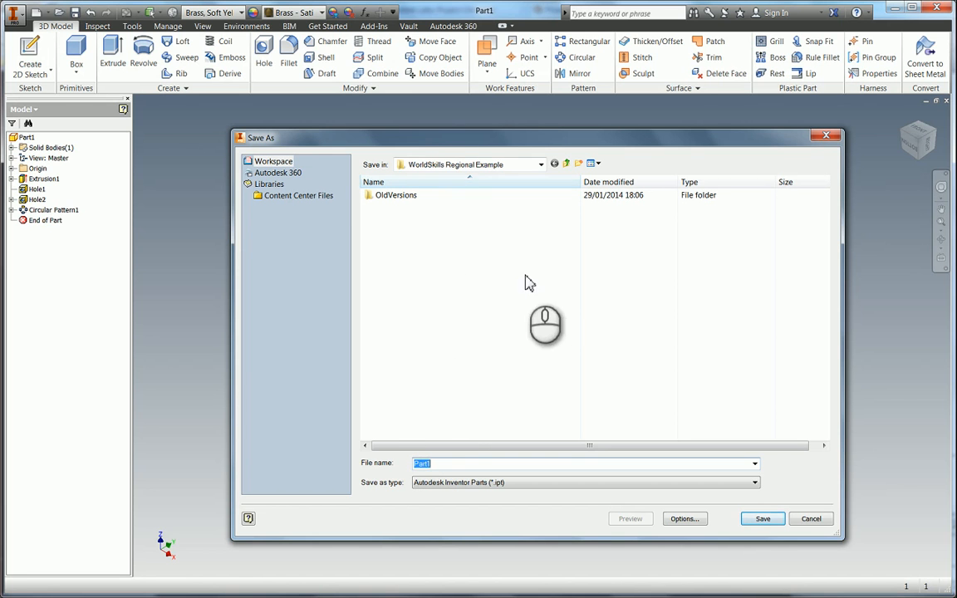
pyautogui.write('Cylinder Vert')
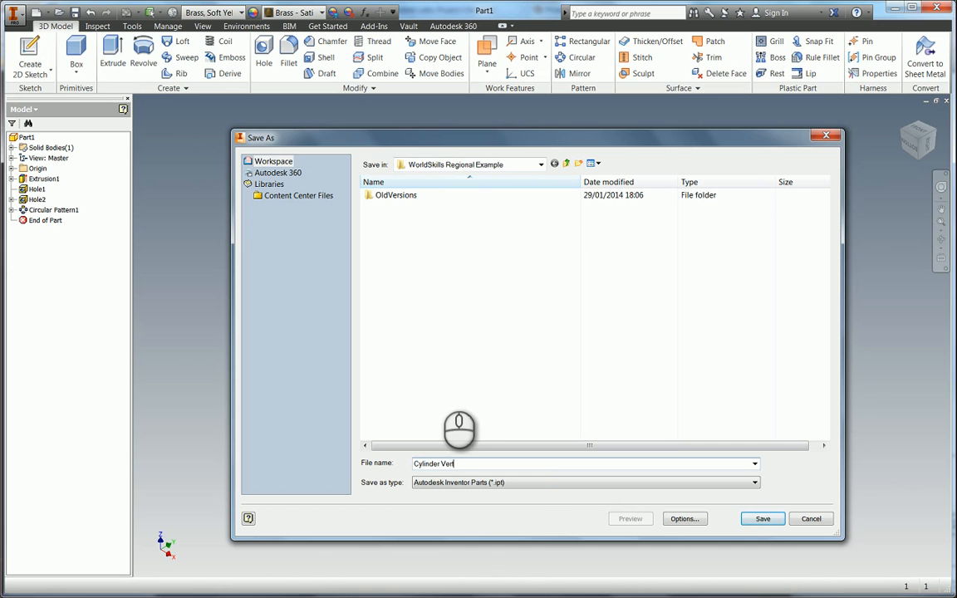
pyautogui.click(763, 519)
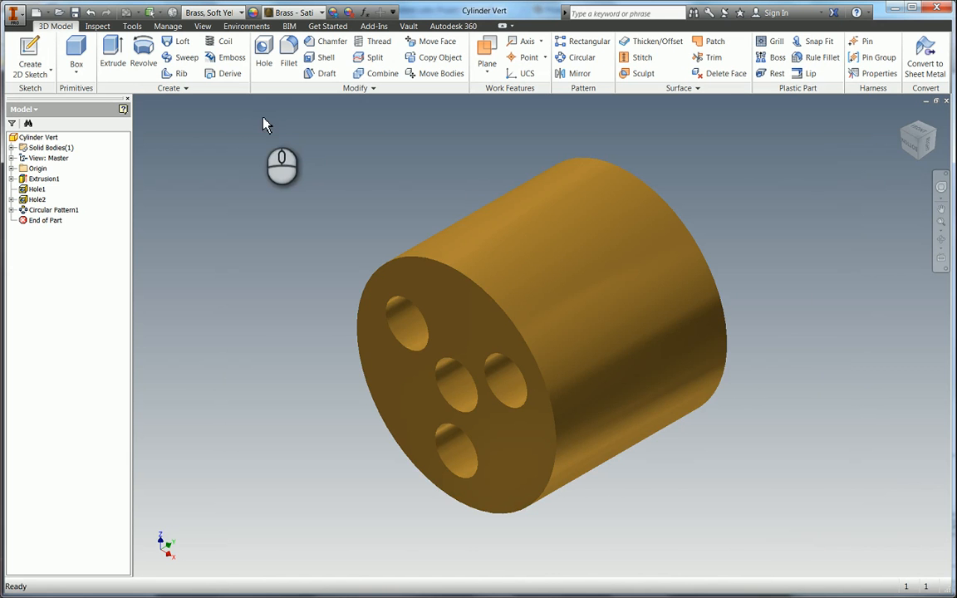